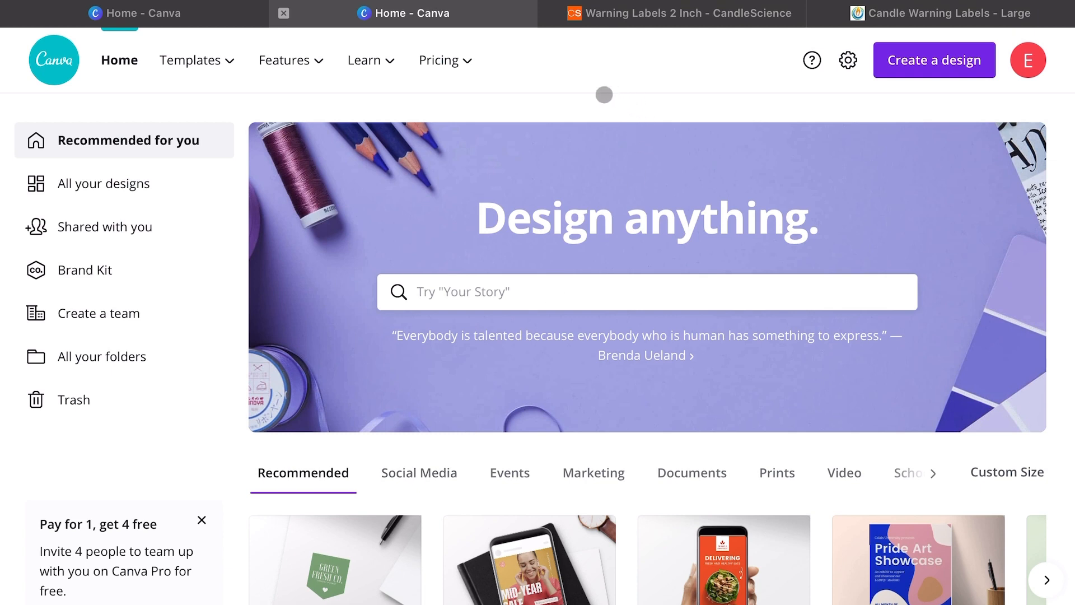
Create a new custom-size design measuring 2 × 2 in.
scroll(604, 94, down, 1)
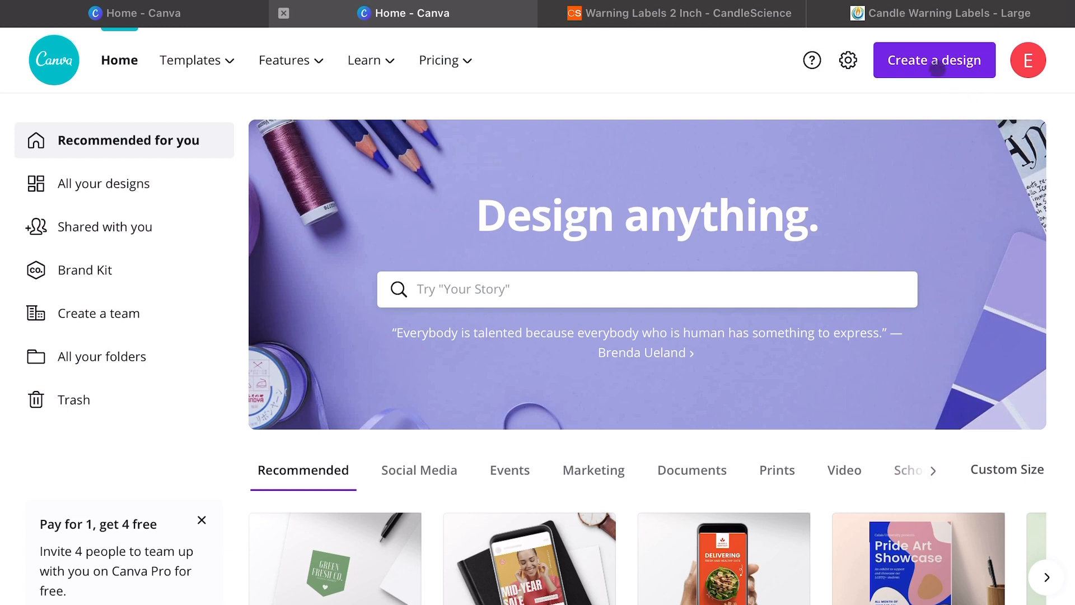
click(937, 67)
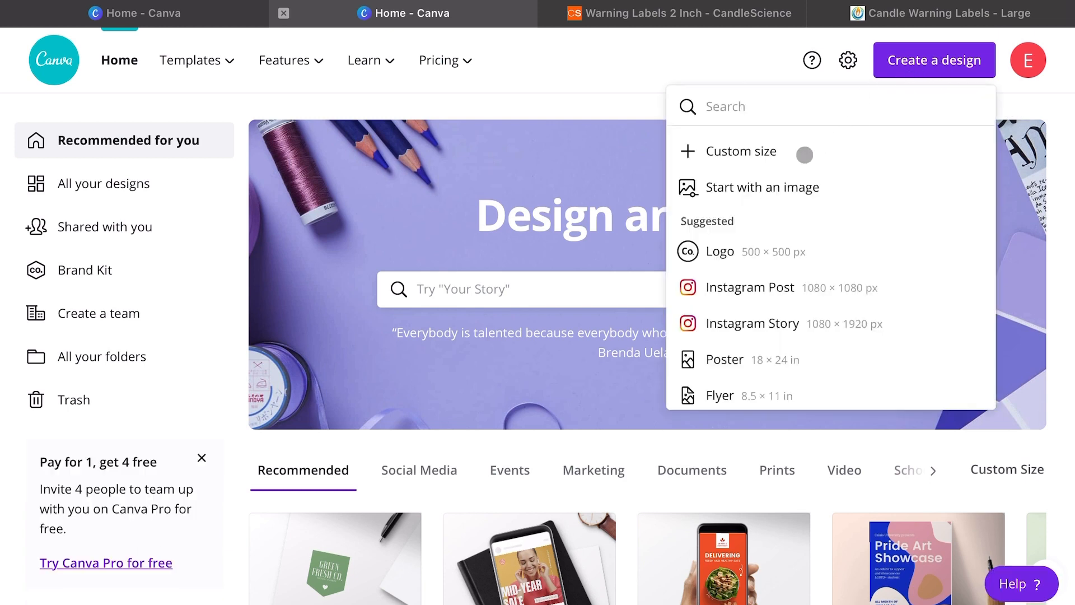
click(749, 156)
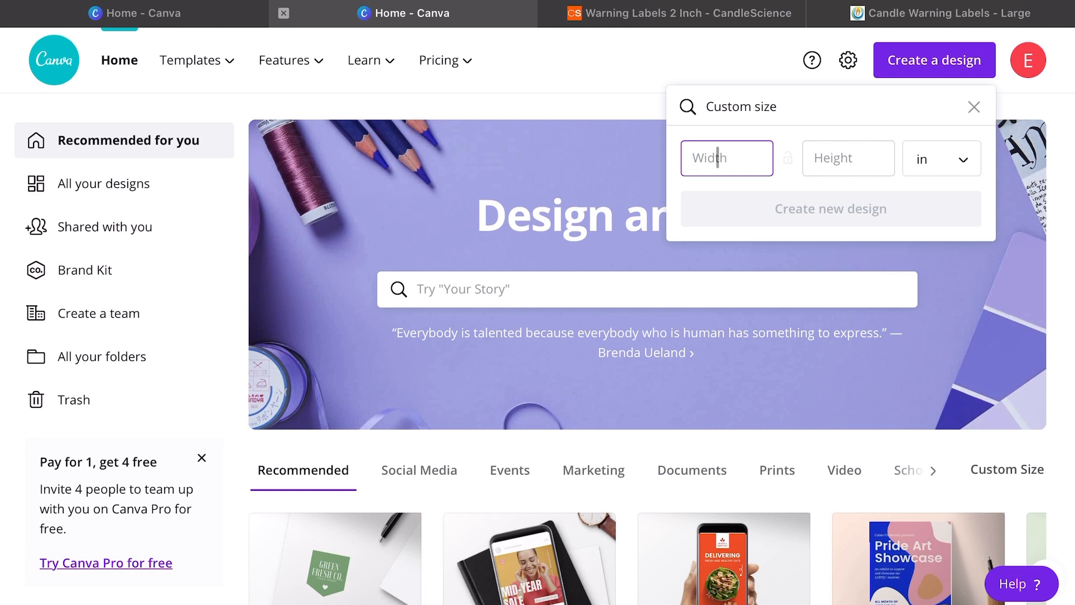
text(2)
click(832, 158)
text(2)
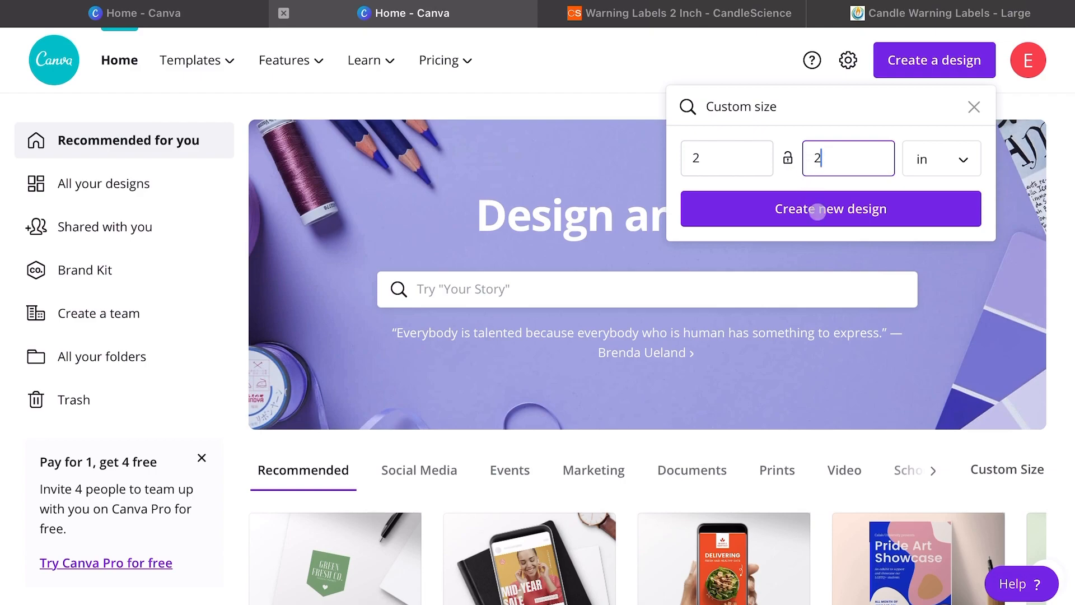
click(816, 210)
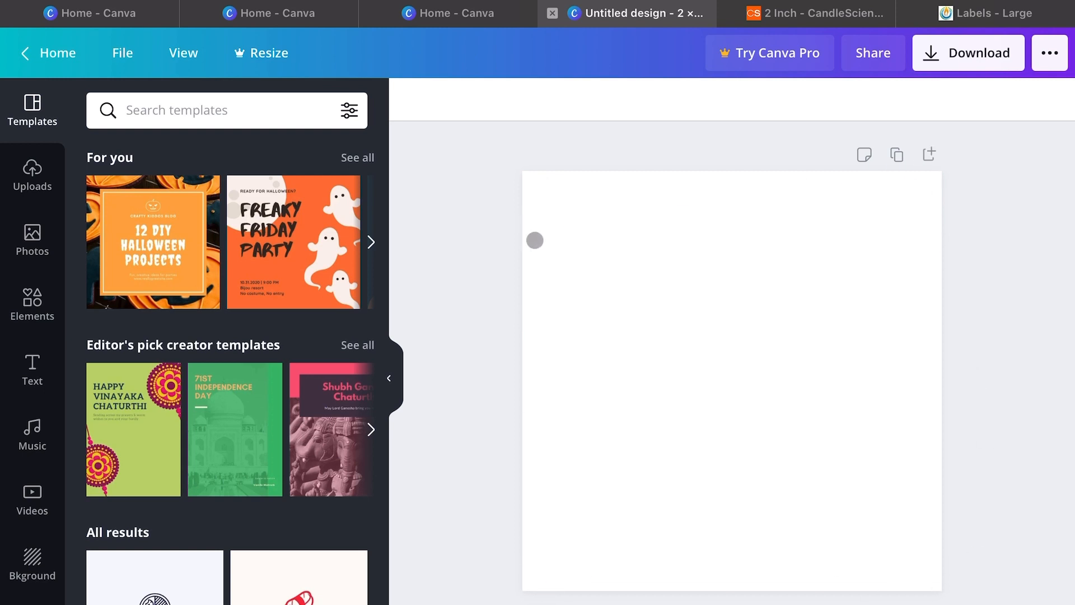
Add a circle shape and enlarge it to fill the whole square page, edge to edge.
click(25, 302)
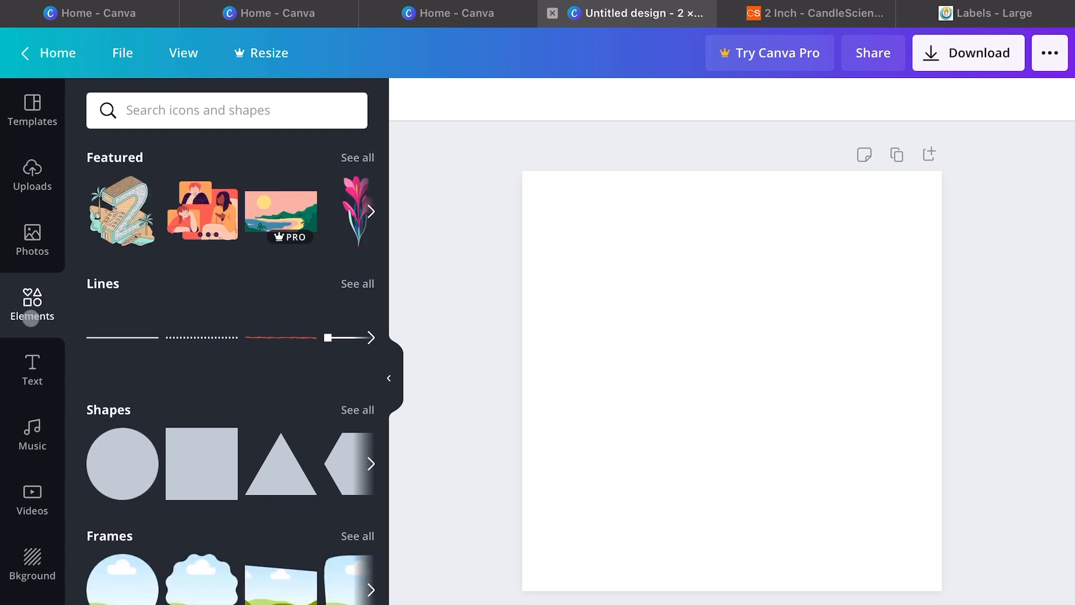
click(113, 453)
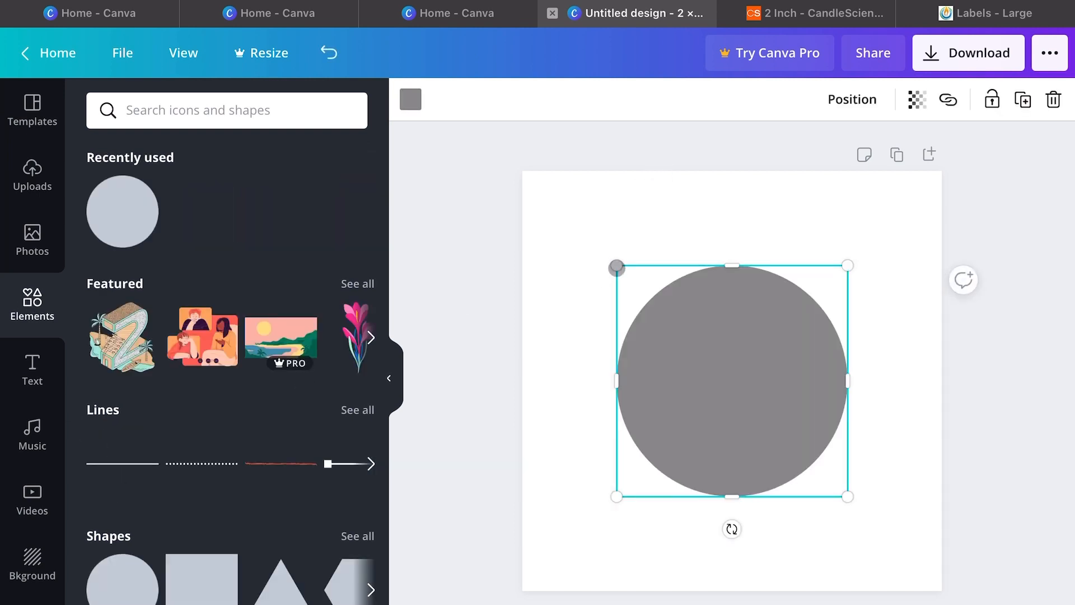
drag(616, 266, 523, 170)
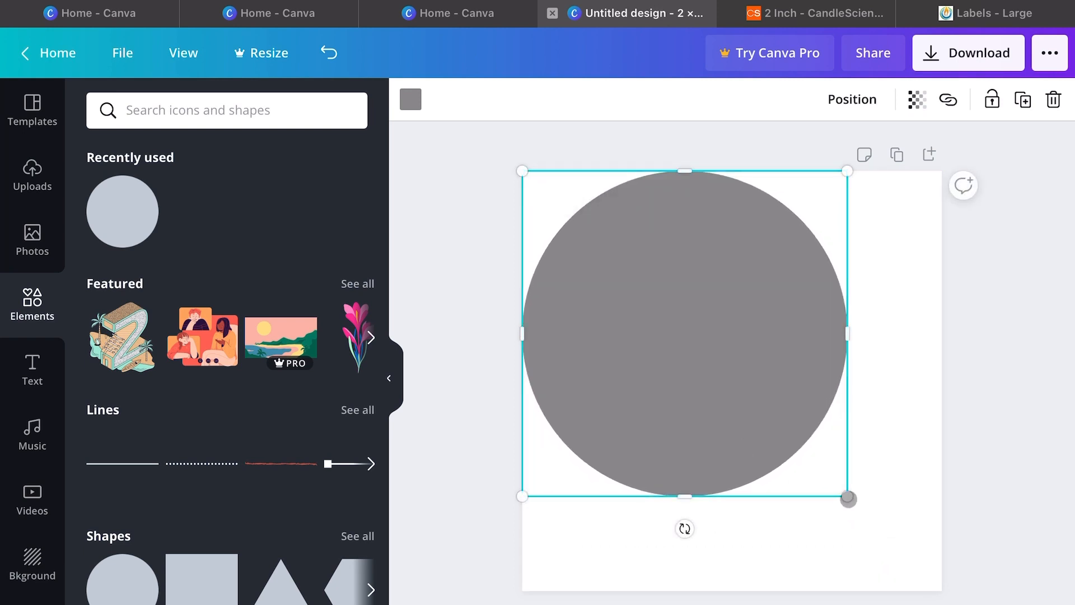
drag(847, 496, 950, 578)
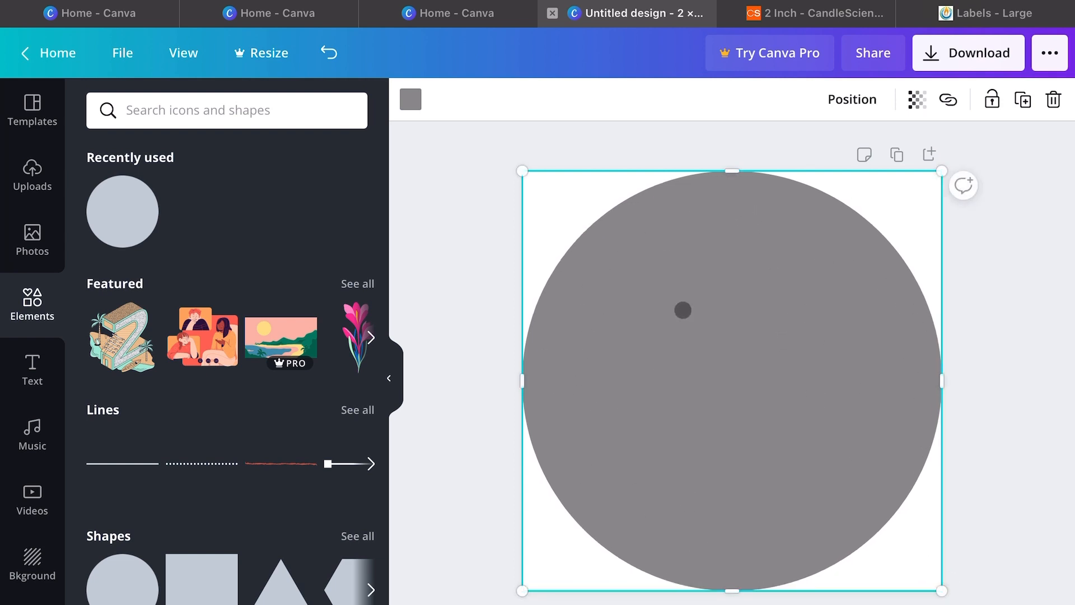
click(644, 140)
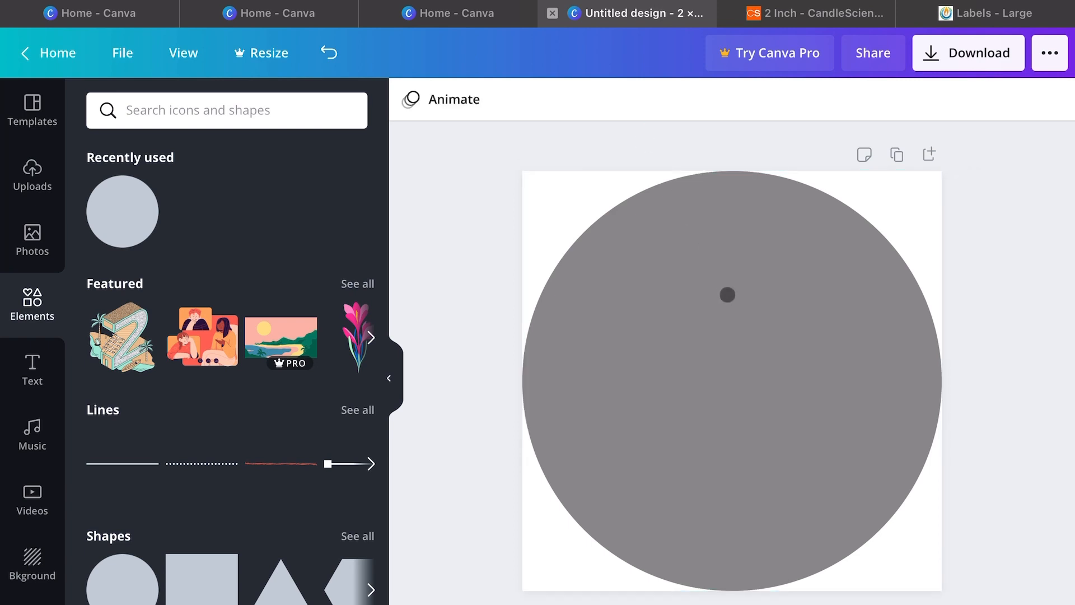
Recolor the circle with the light gray default color.
click(728, 294)
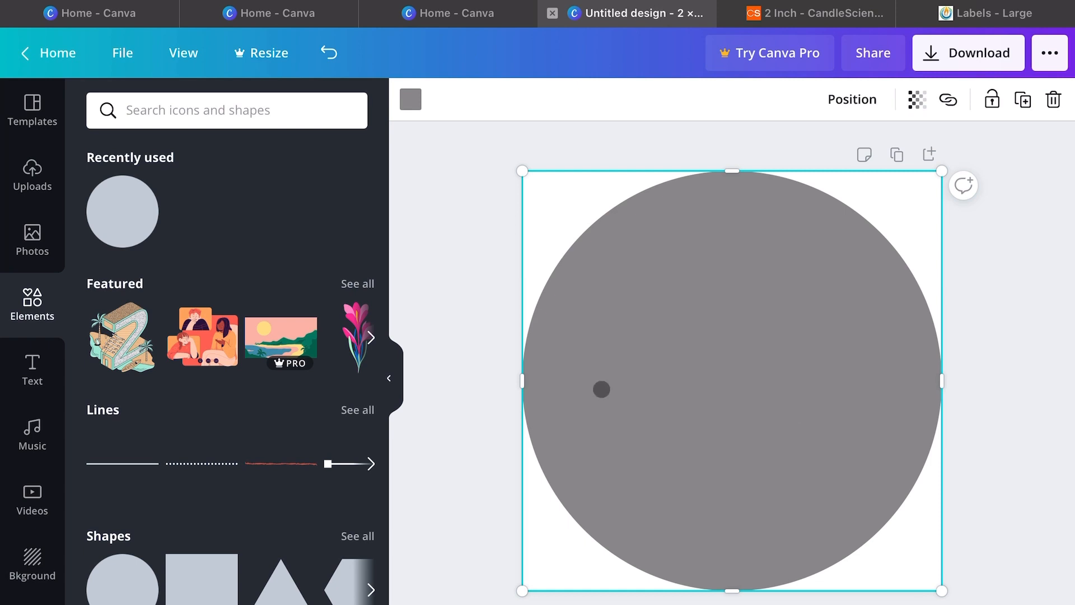
click(412, 100)
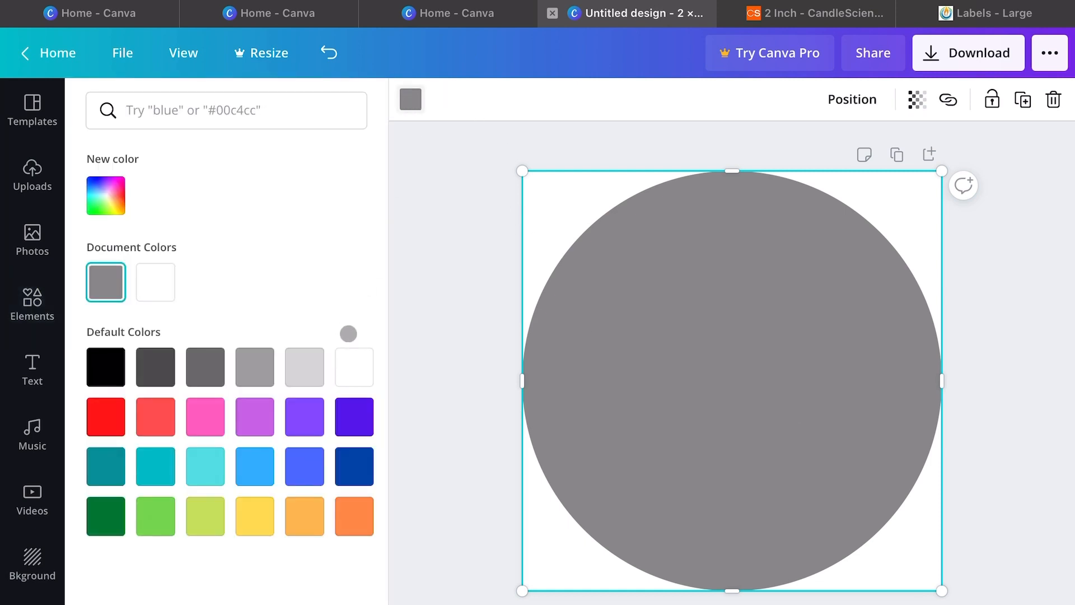
click(313, 368)
key(Escape)
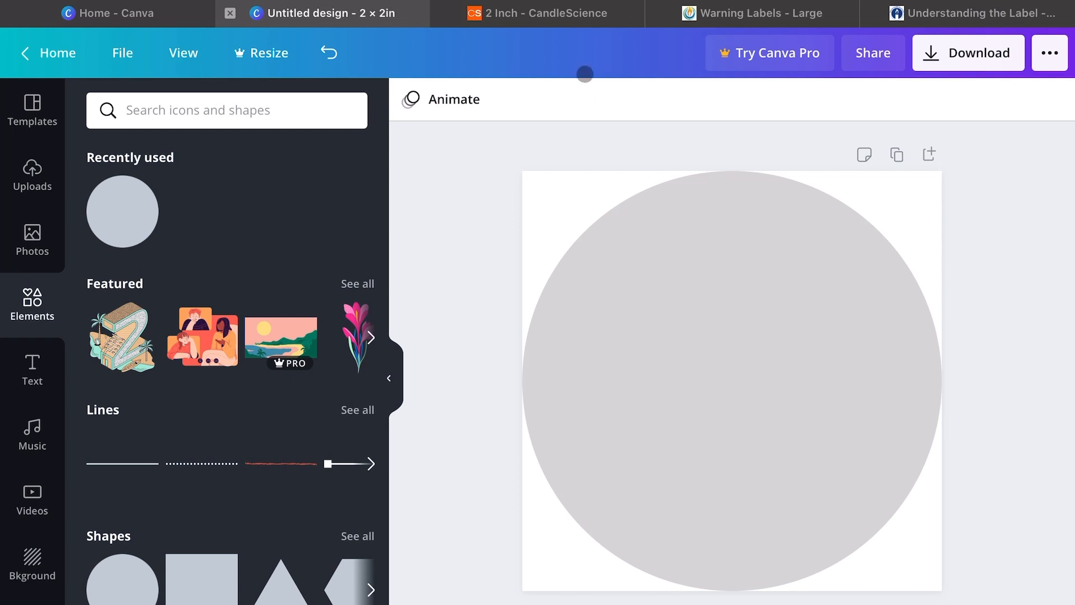
Examine the wording and layout of the ready-made candle warning labels on the CandleScience and The Flaming Candle product pages.
click(557, 22)
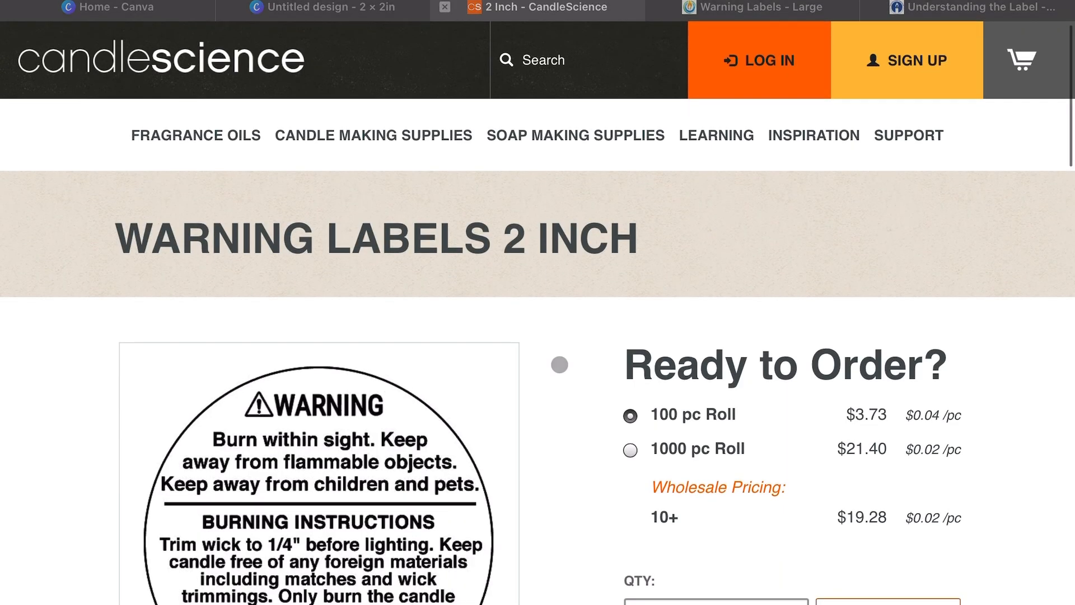
scroll(559, 364, down, 3)
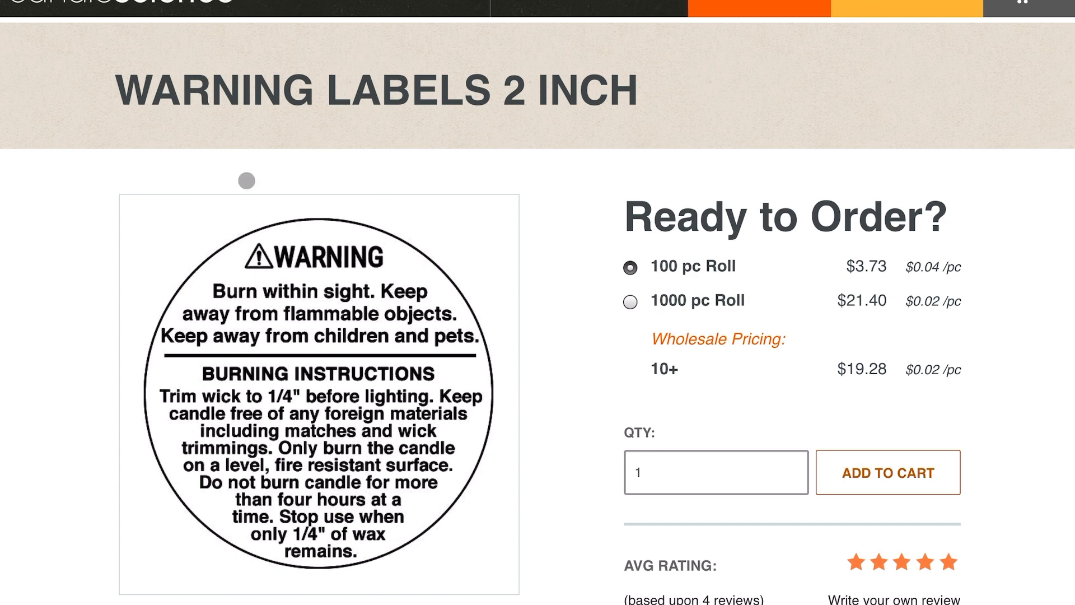
scroll(576, 247, up, 3)
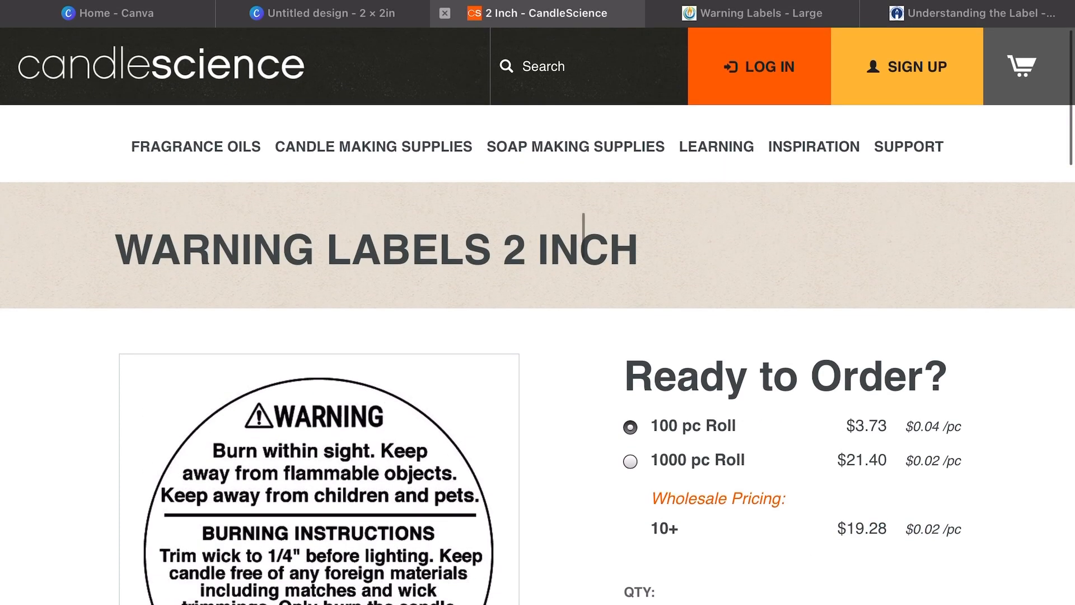
click(759, 14)
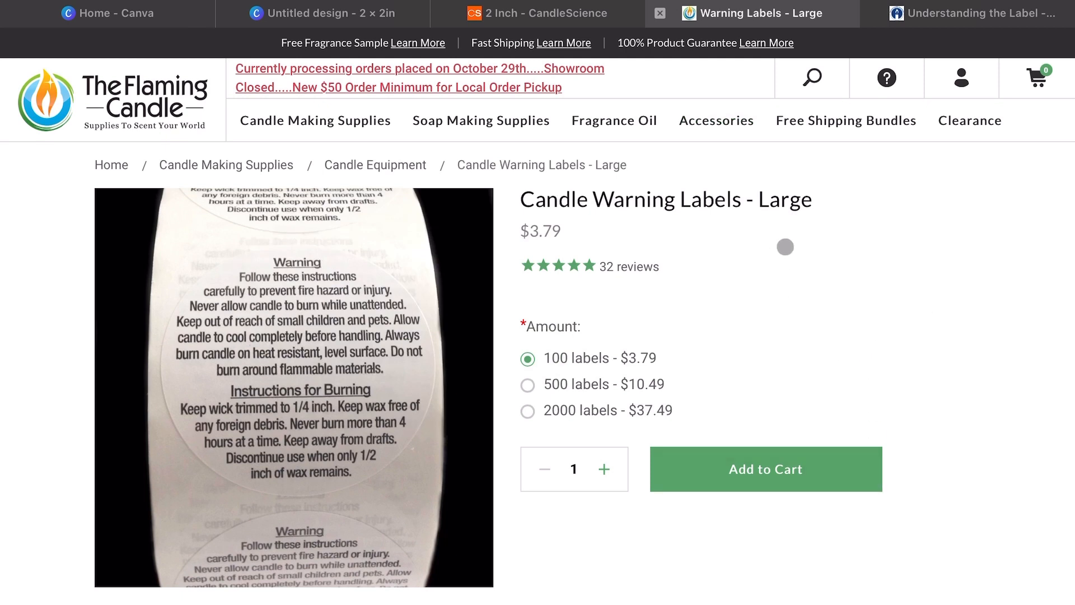
Read the National Candle Association's "Understanding the Label" page for fire-safety label rules and study its sample labels.
mouse_move(958, 90)
click(966, 14)
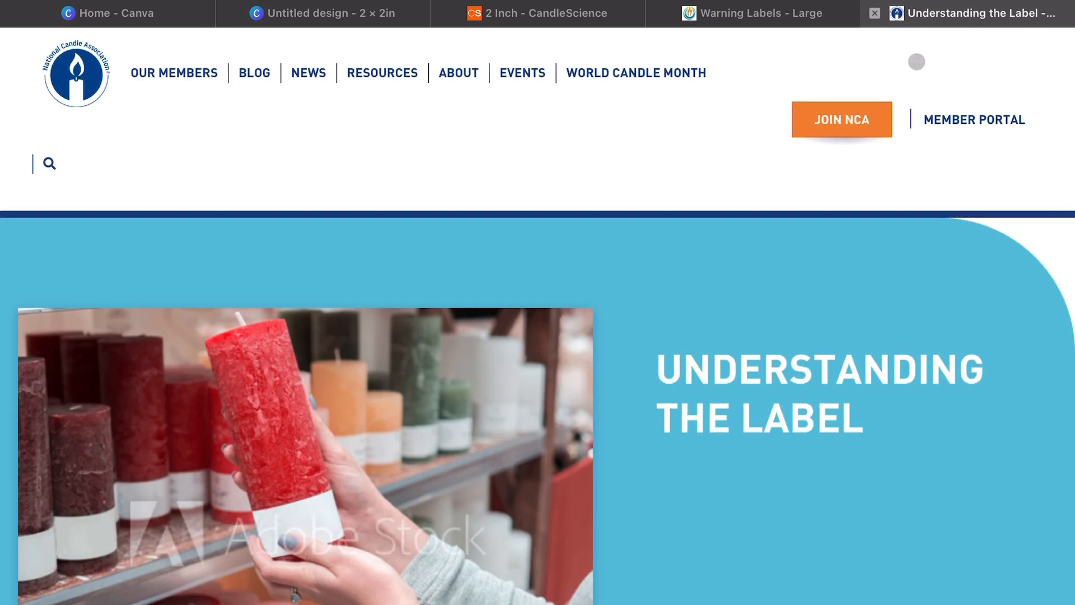
scroll(776, 413, down, 2)
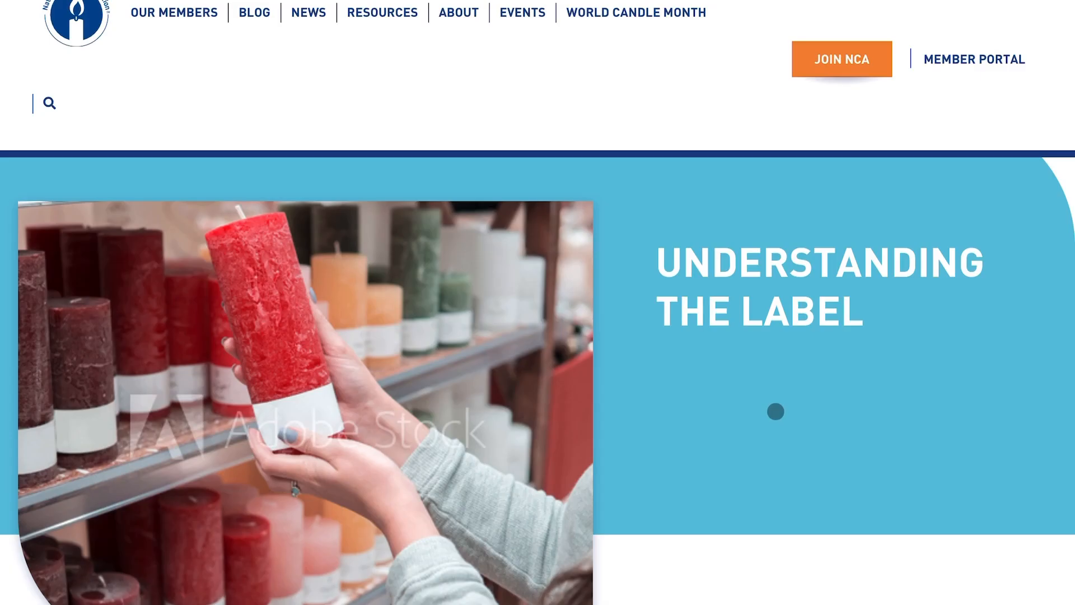
scroll(776, 412, down, 8)
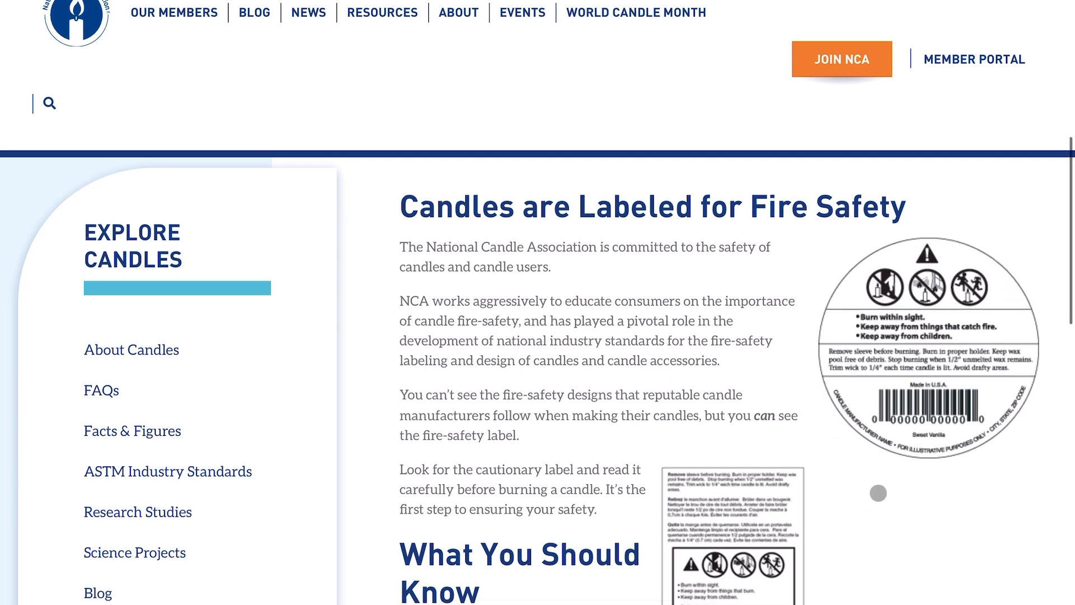
scroll(878, 493, down, 3)
scroll(728, 448, down, 1)
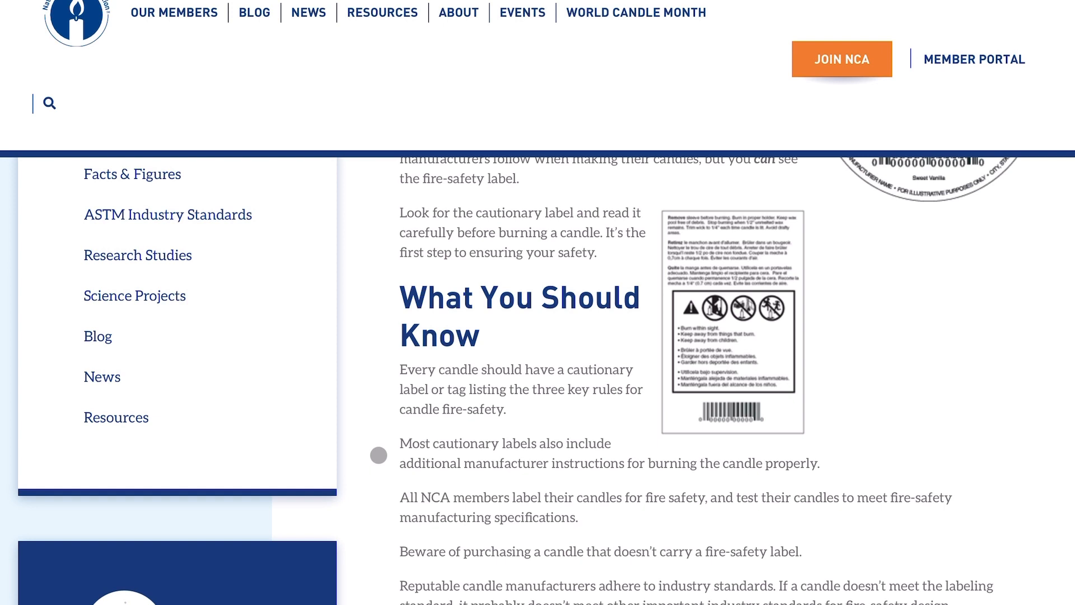
scroll(379, 455, down, 1)
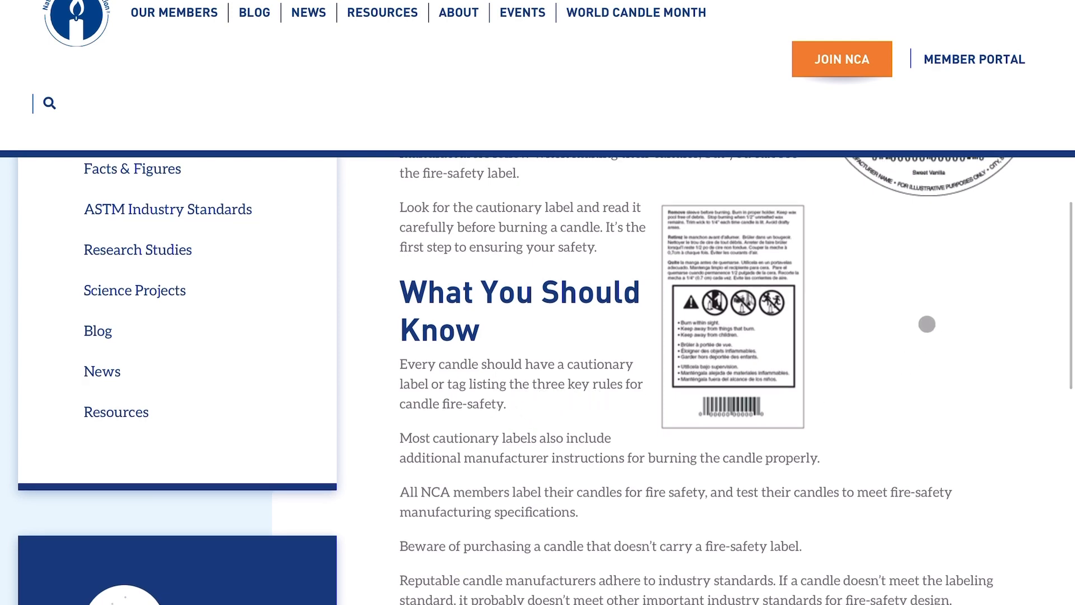
scroll(926, 324, up, 4)
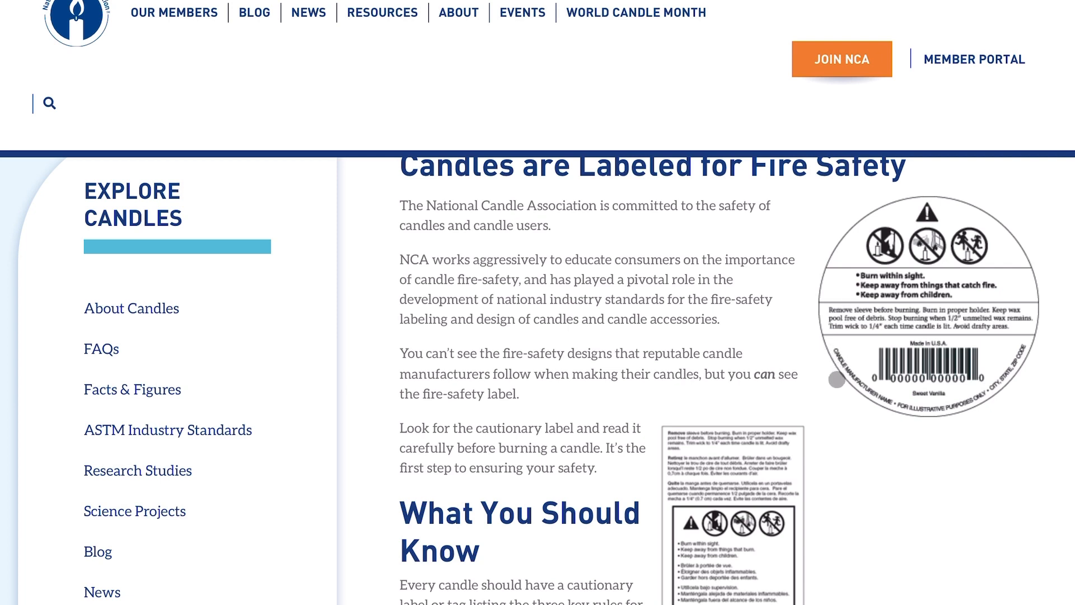
scroll(836, 378, down, 1)
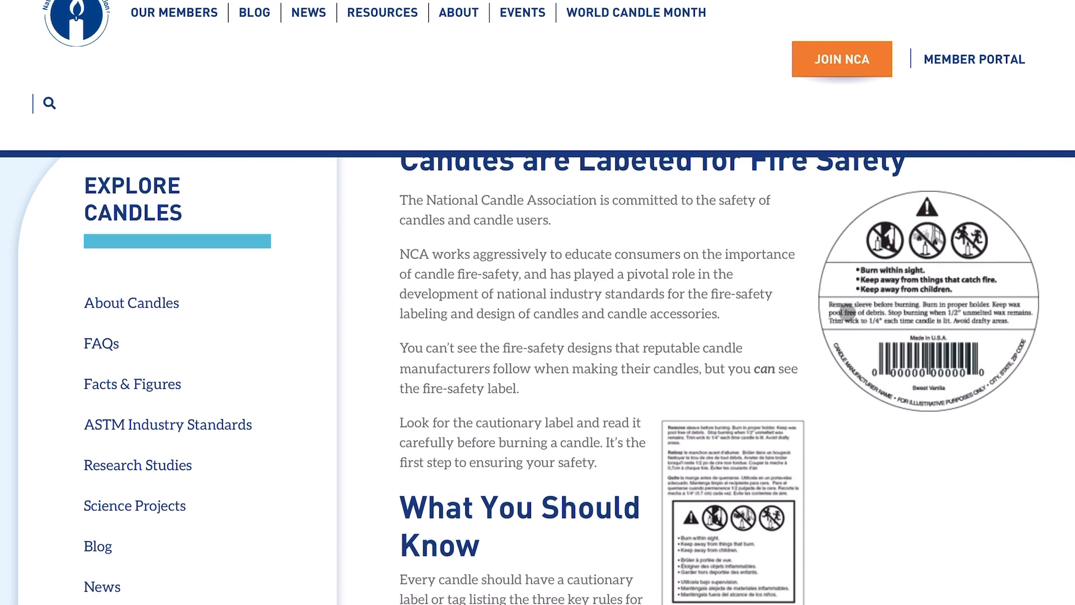
scroll(847, 313, up, 1)
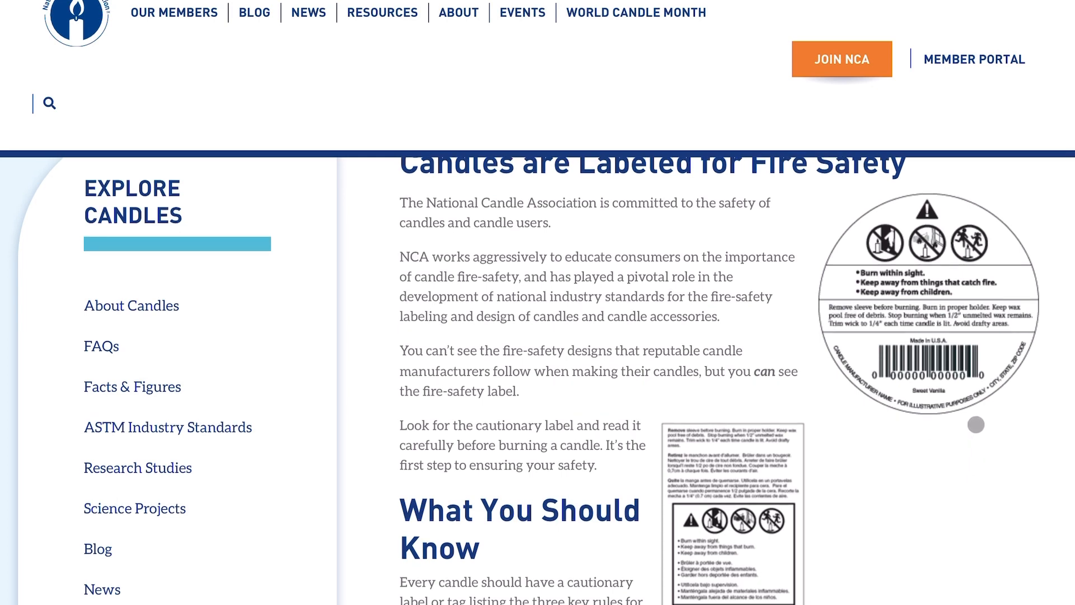
Find the downloadable safety pictograms on the page and try to open the JPEG version of Burn Within Sight.
scroll(904, 307, down, 15)
scroll(898, 307, down, 2)
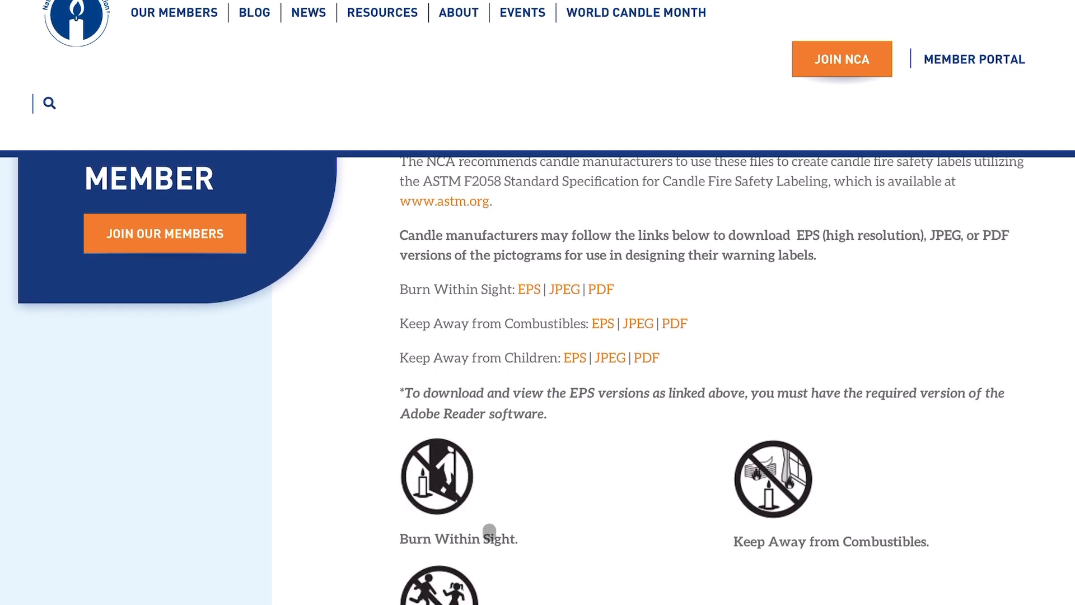
scroll(643, 476, down, 2)
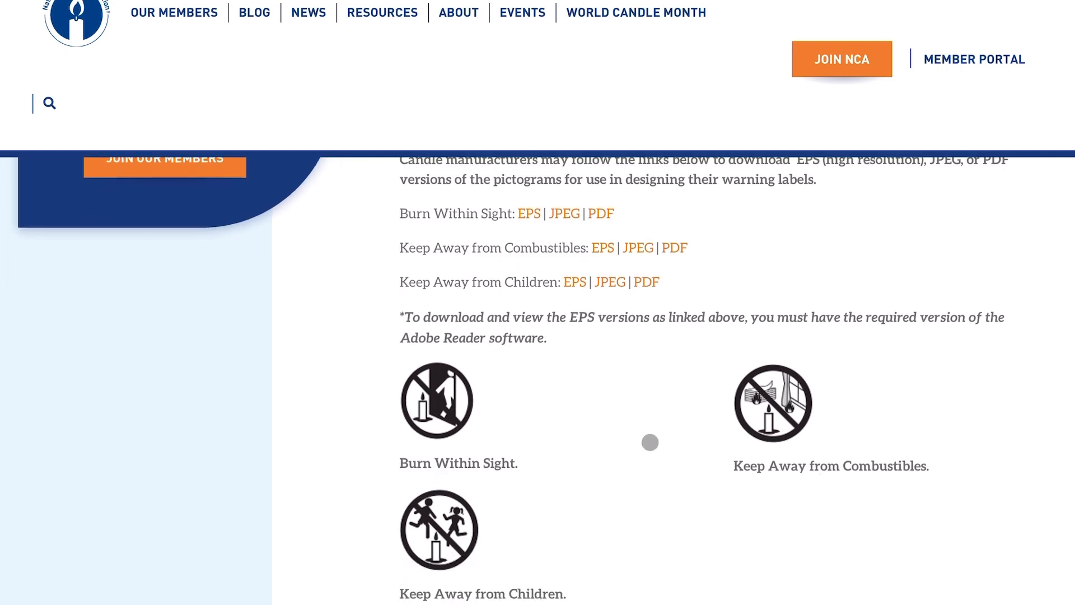
scroll(646, 426, up, 1)
click(571, 249)
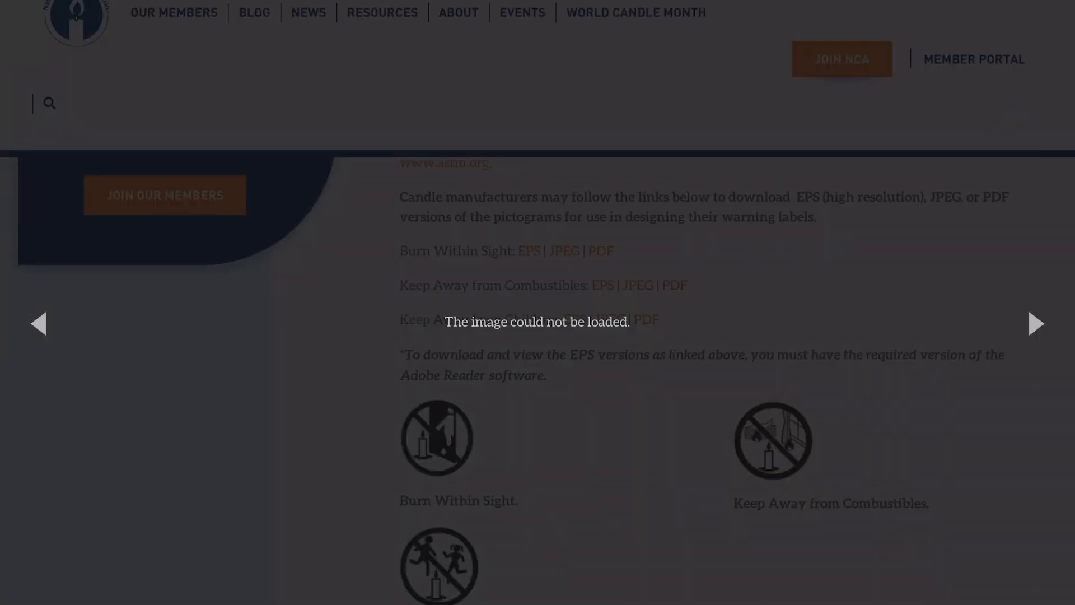
click(890, 30)
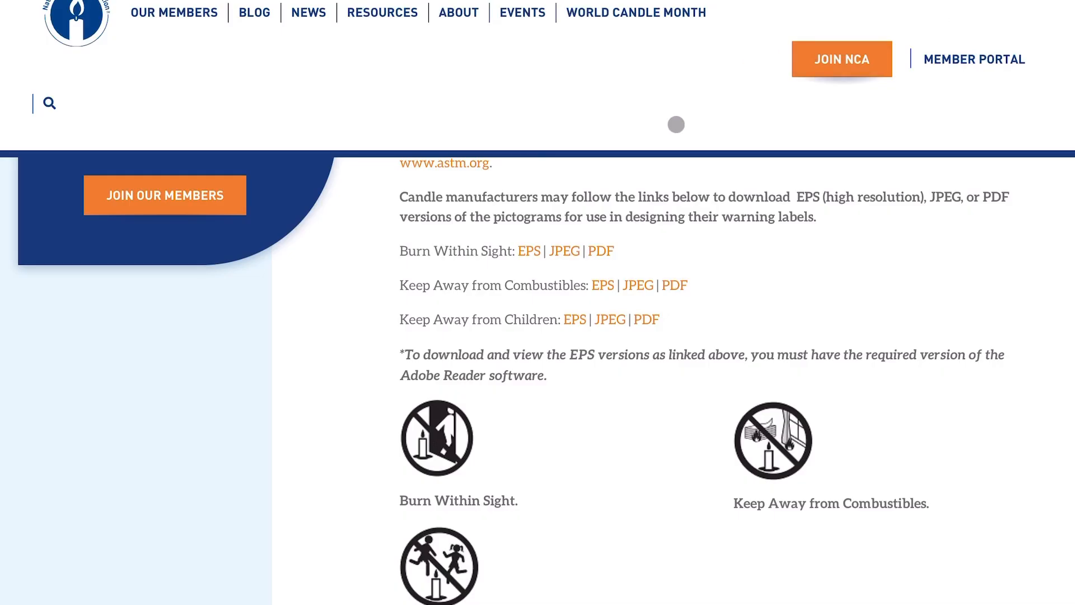
scroll(674, 127, up, 2)
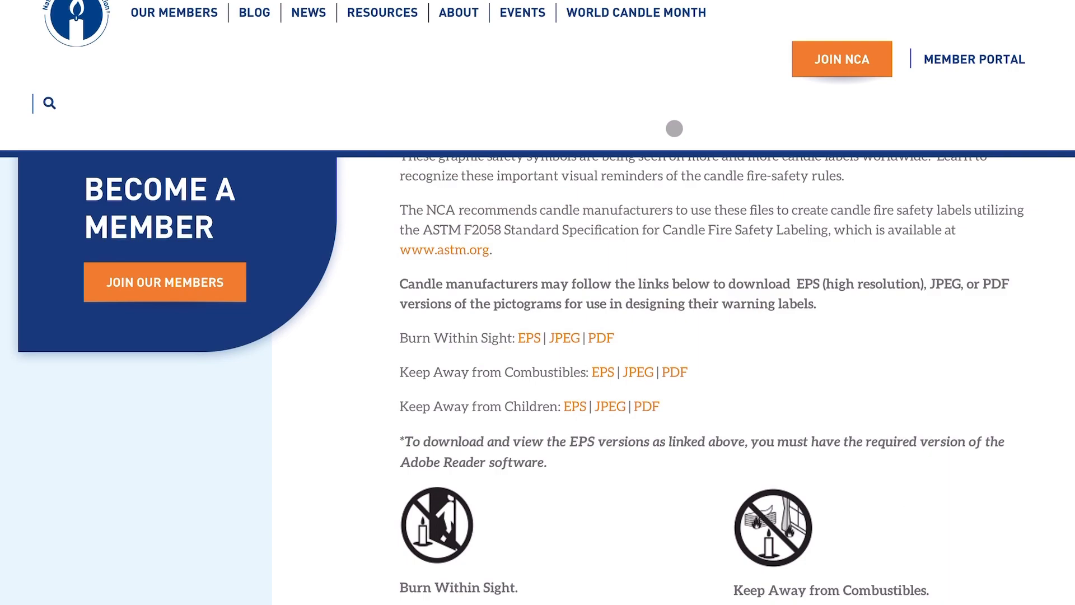
scroll(675, 129, up, 15)
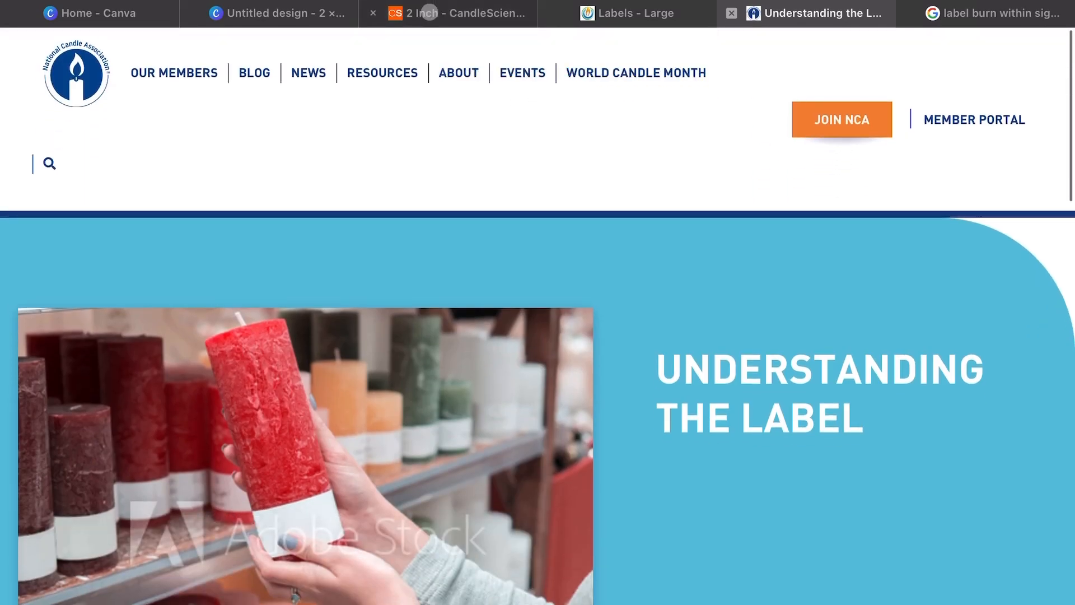
Return to the 2 × 2 in Canva design, insert the uploaded three-pictogram image and place it just above the circle's center.
click(247, 15)
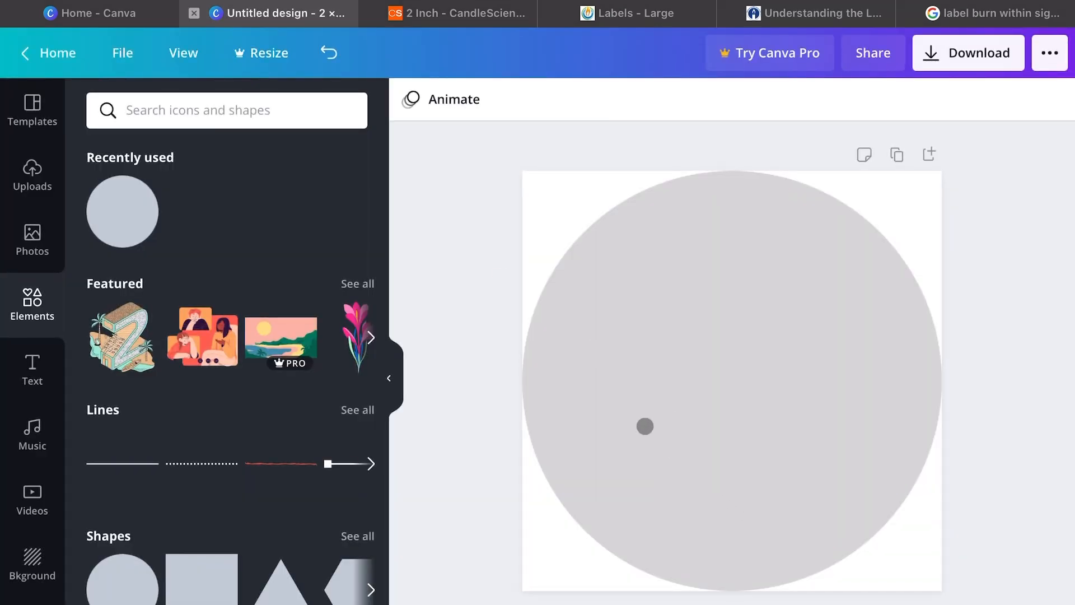
click(32, 174)
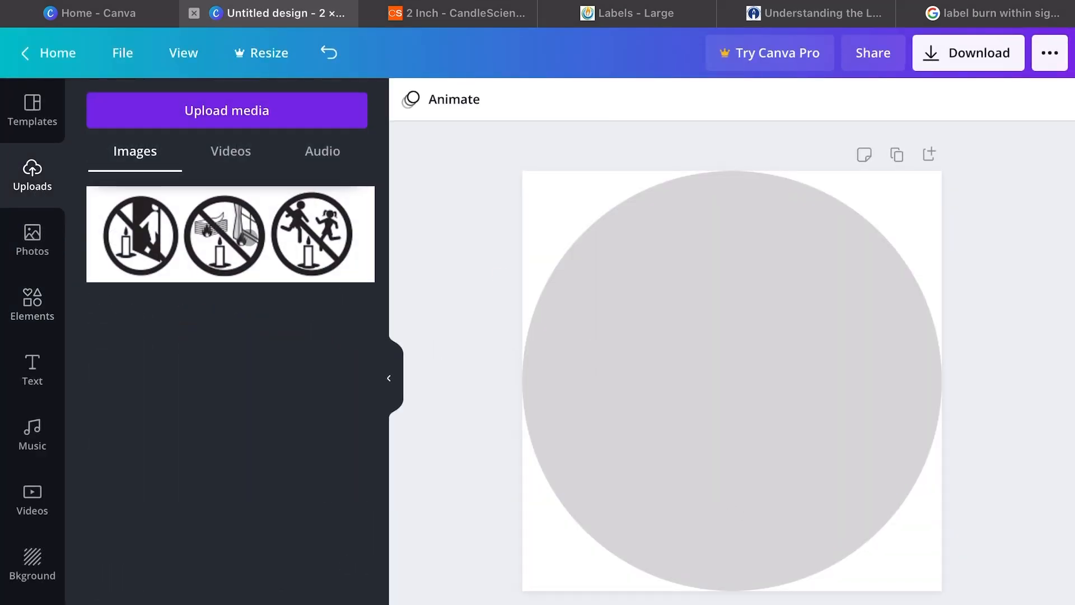
click(232, 236)
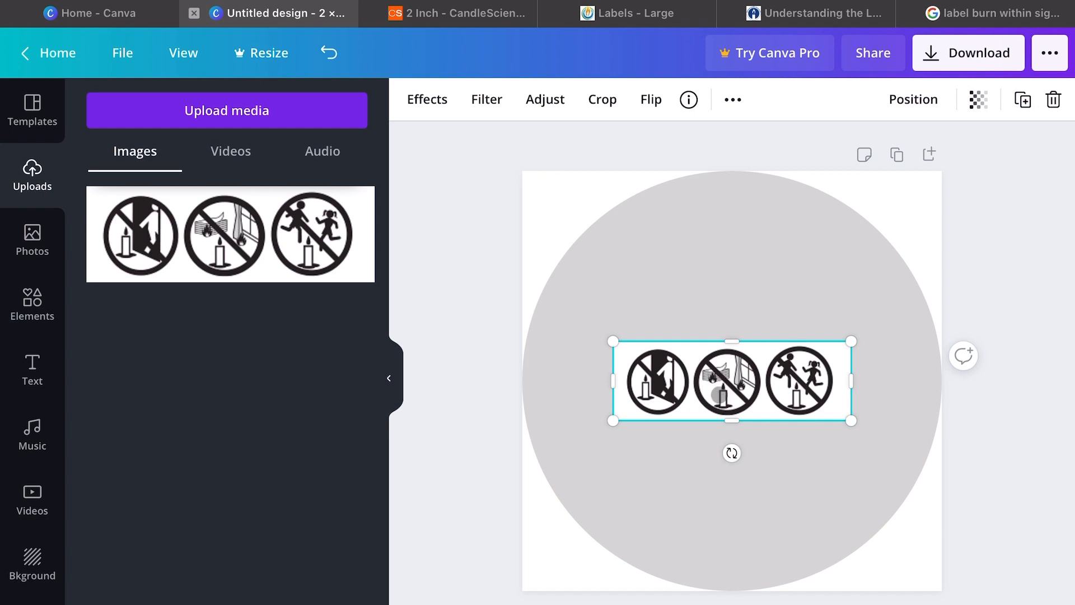
drag(719, 394, 719, 333)
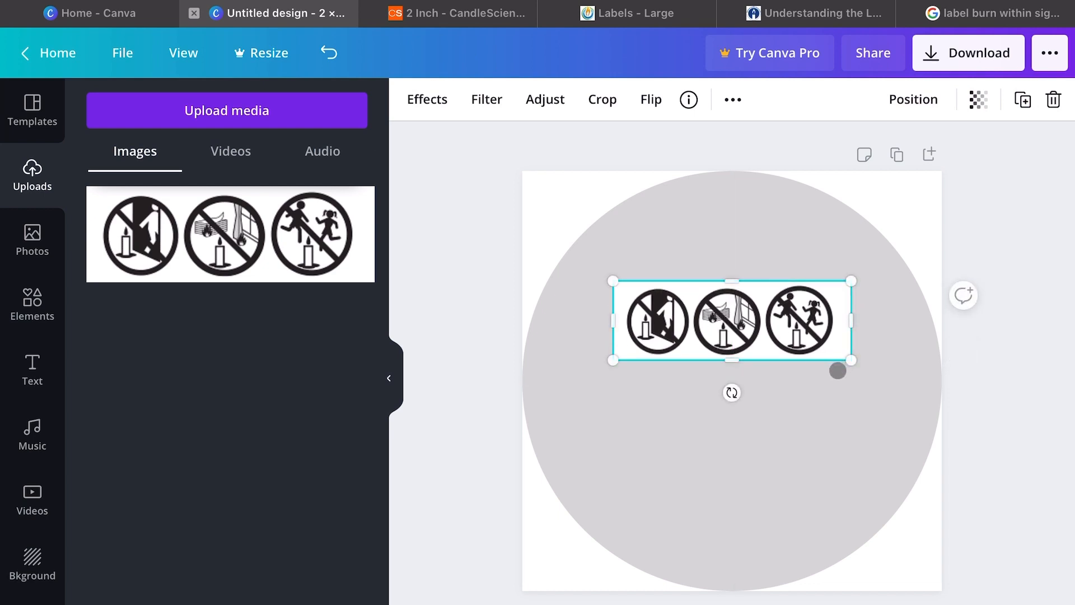
Shrink the three-pictogram image and add a subheading reading "WARNING!" directly beneath it.
drag(849, 361, 768, 318)
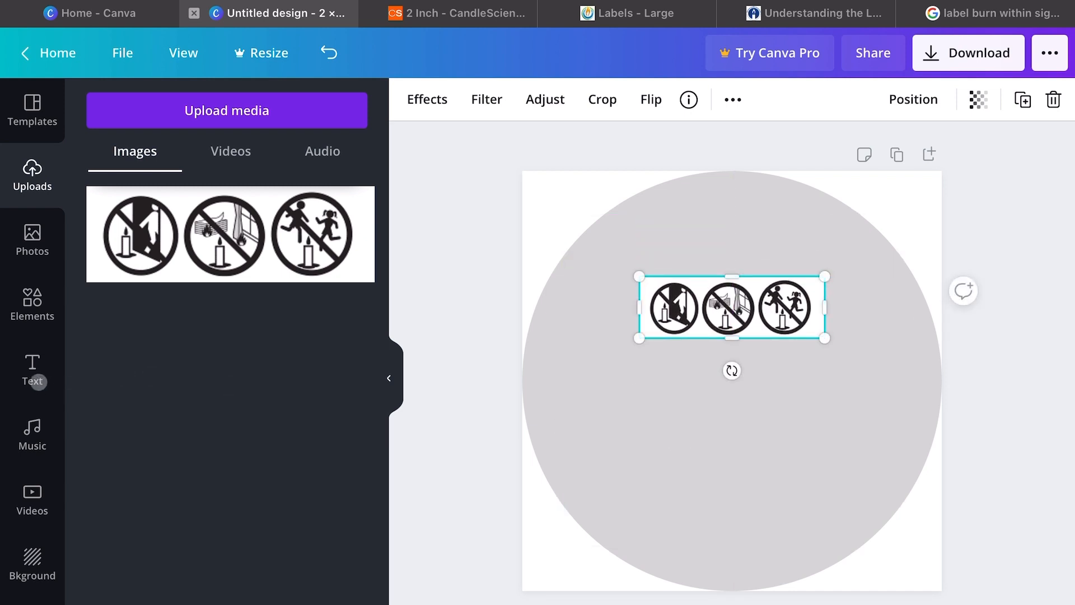
click(34, 376)
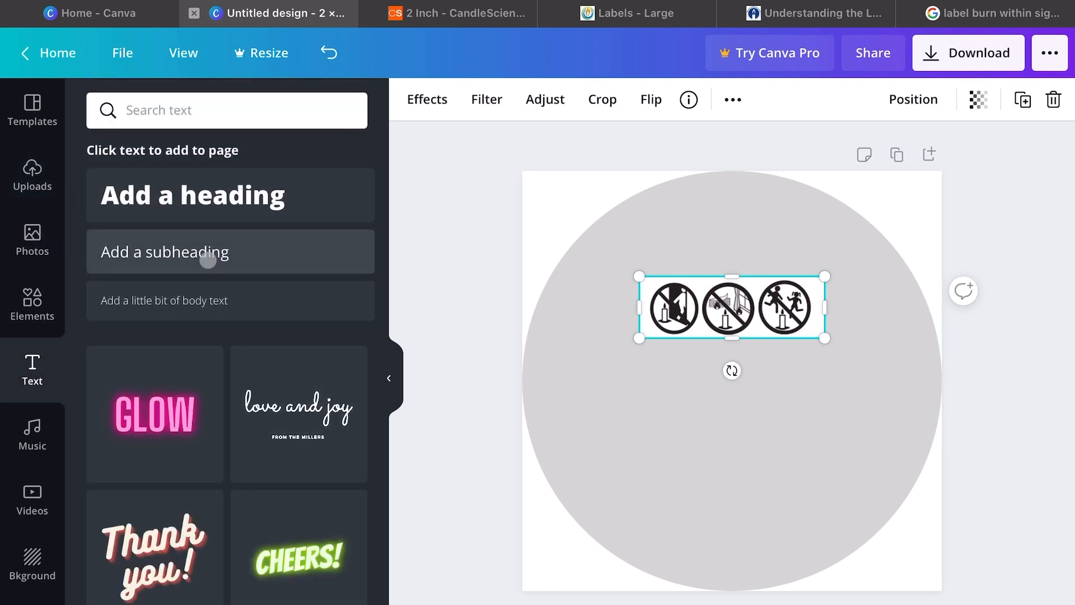
click(208, 259)
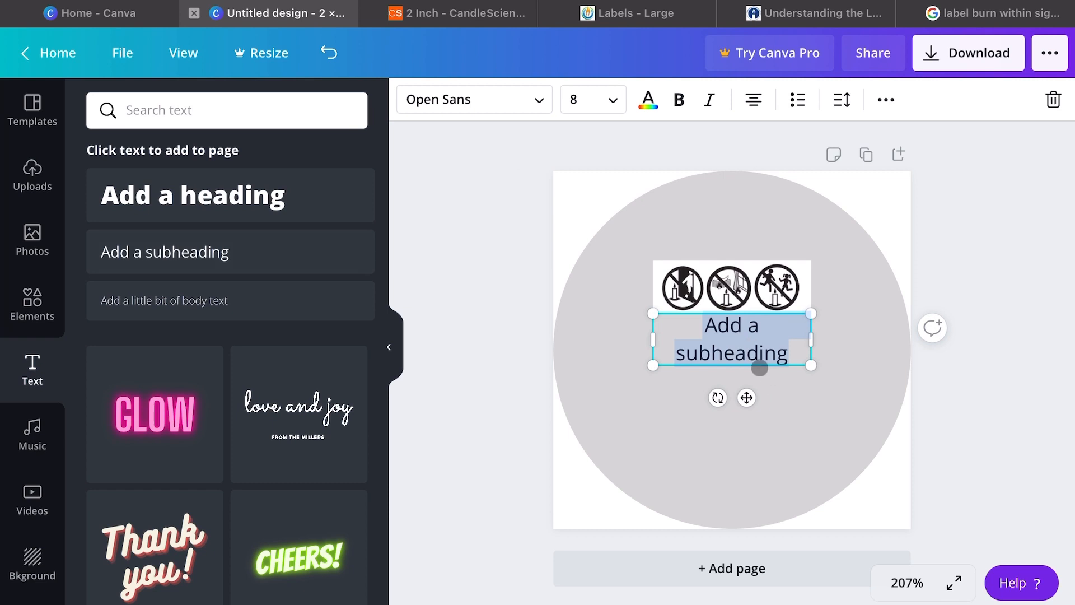
text(WAR)
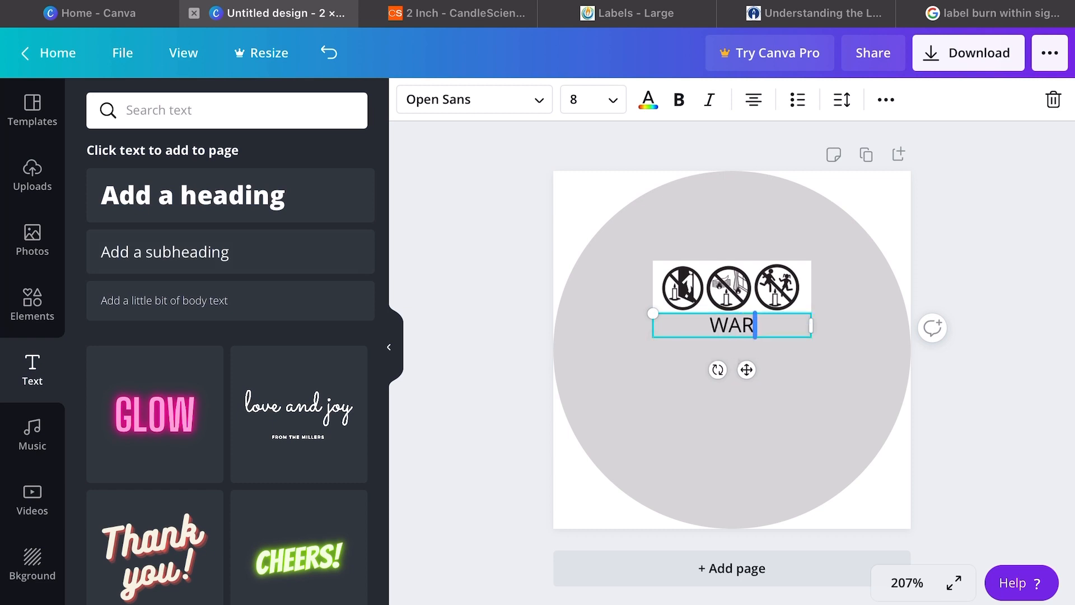
text(NING!)
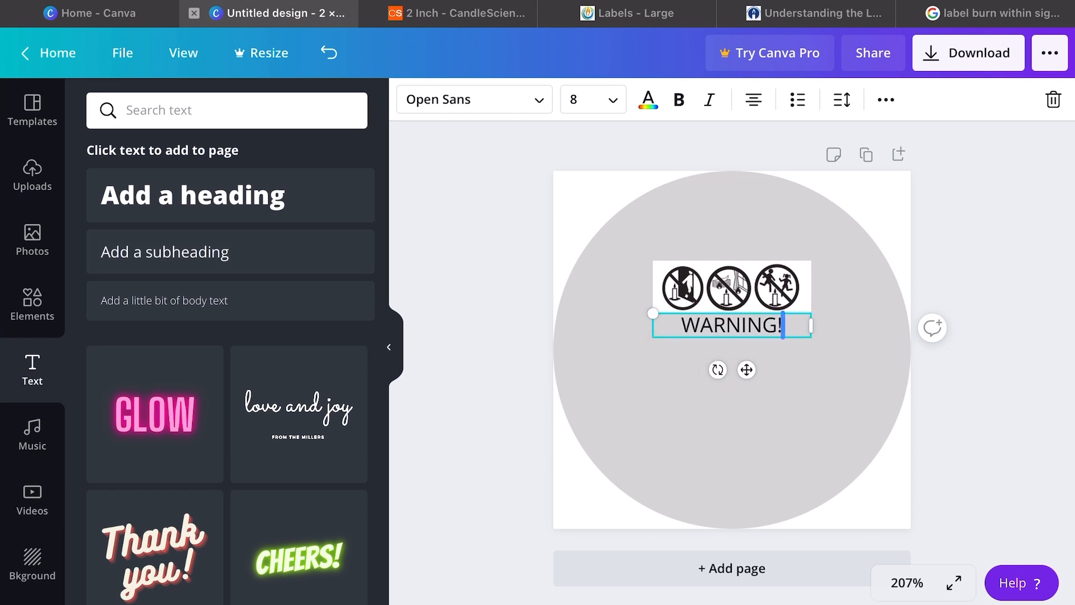
Browse the Serif fonts and set the "WARNING!" text in DM Serif Display.
double_click(727, 324)
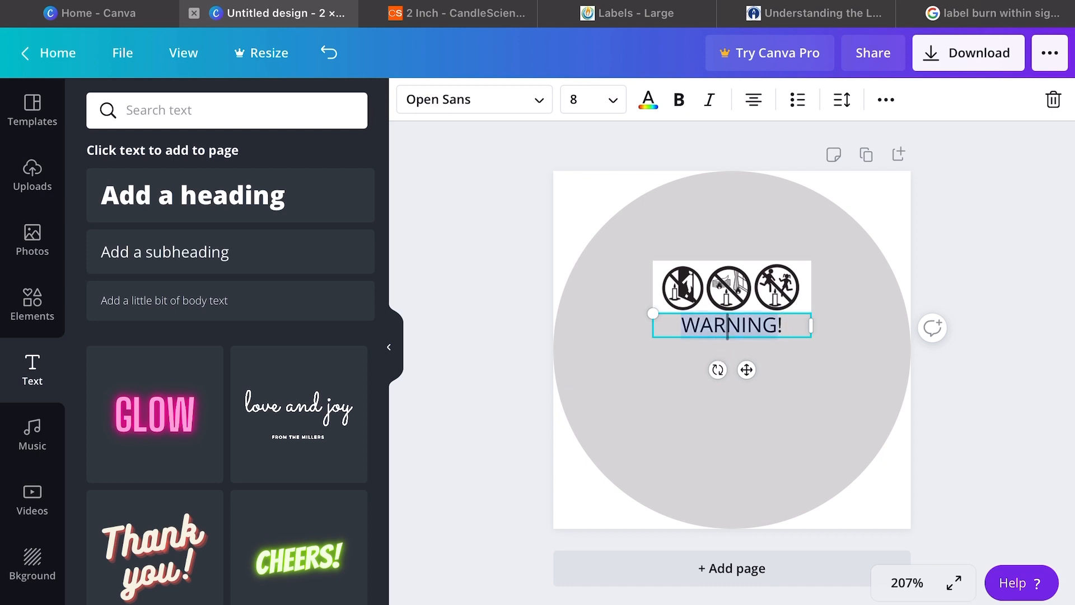
click(502, 99)
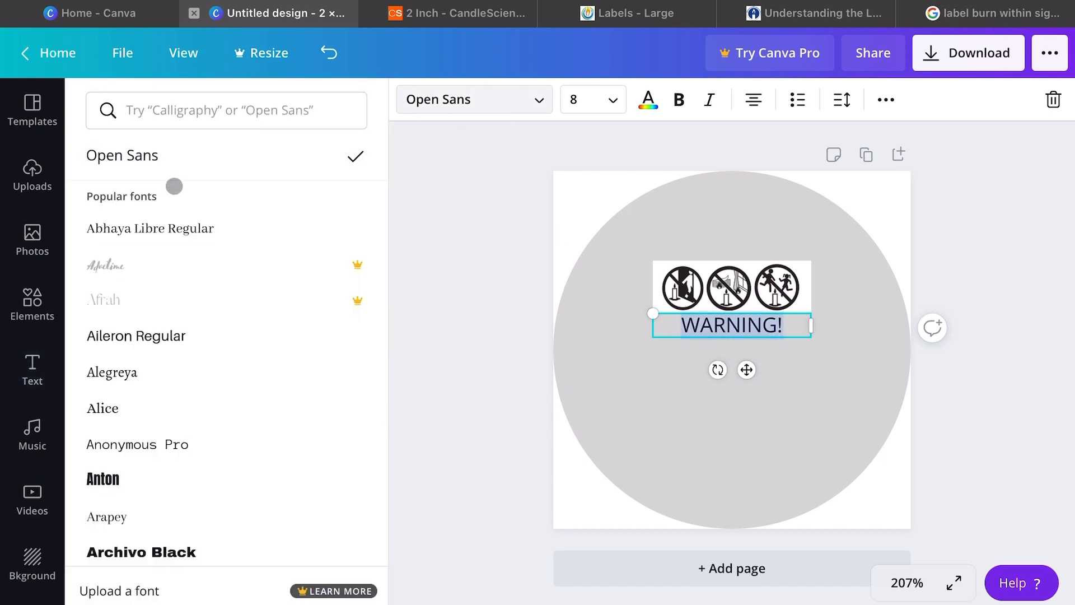
click(212, 110)
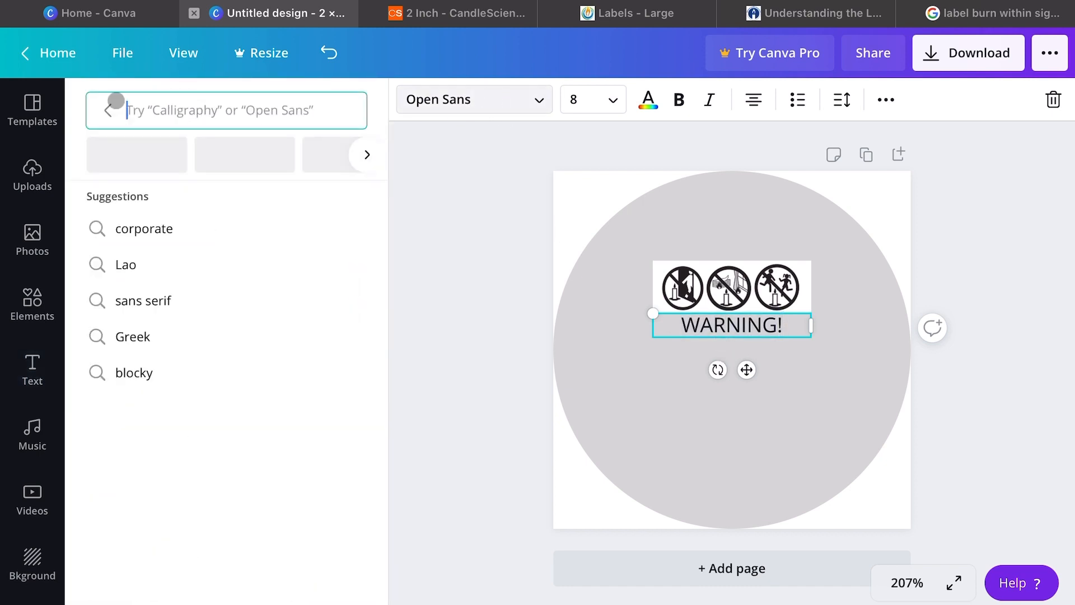
click(358, 159)
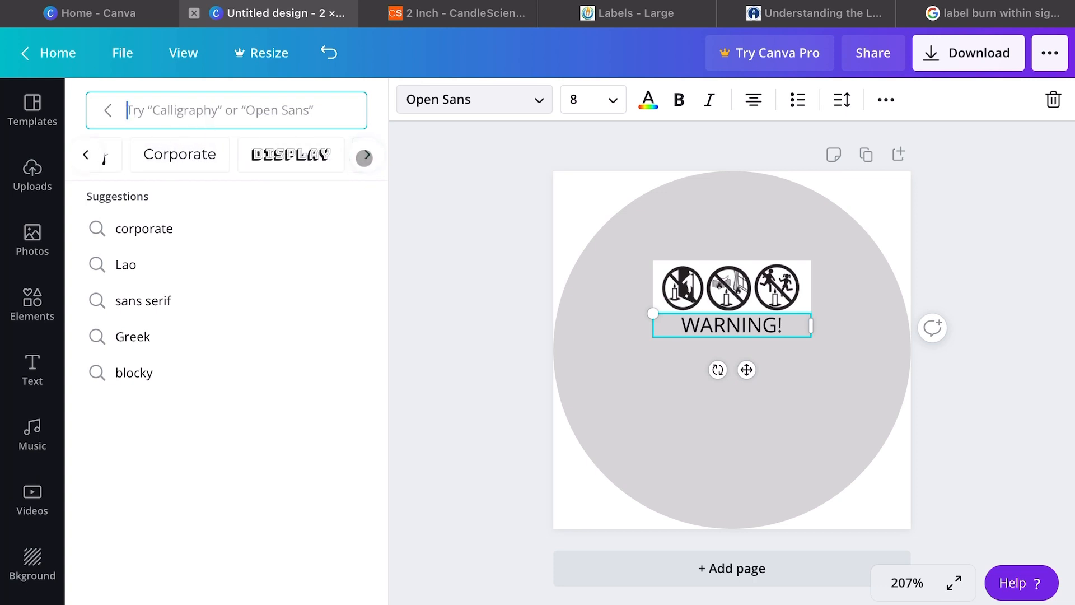
click(361, 157)
click(362, 156)
click(364, 157)
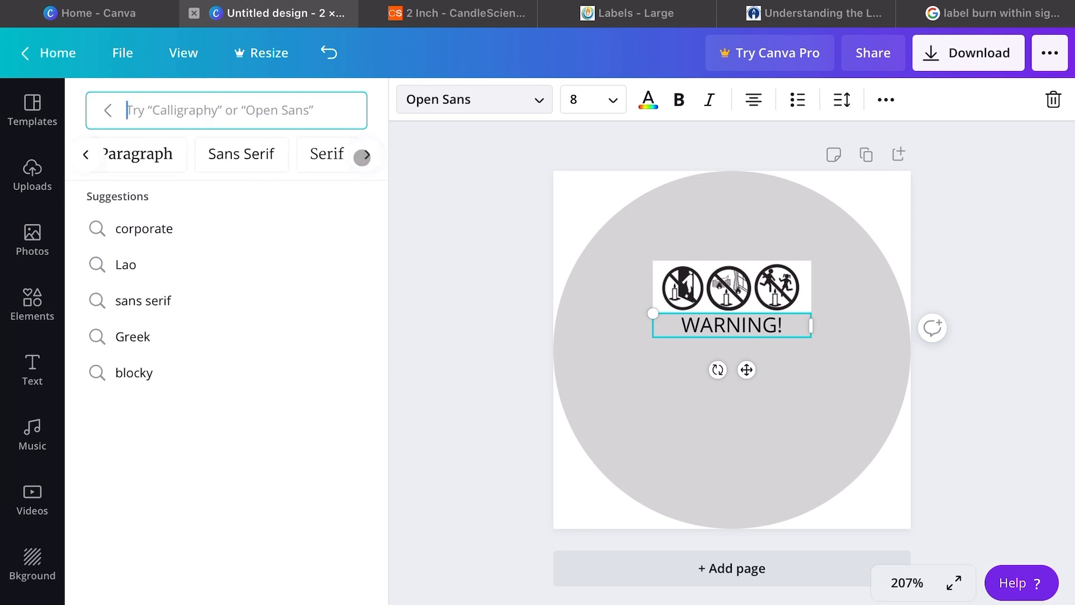
click(327, 152)
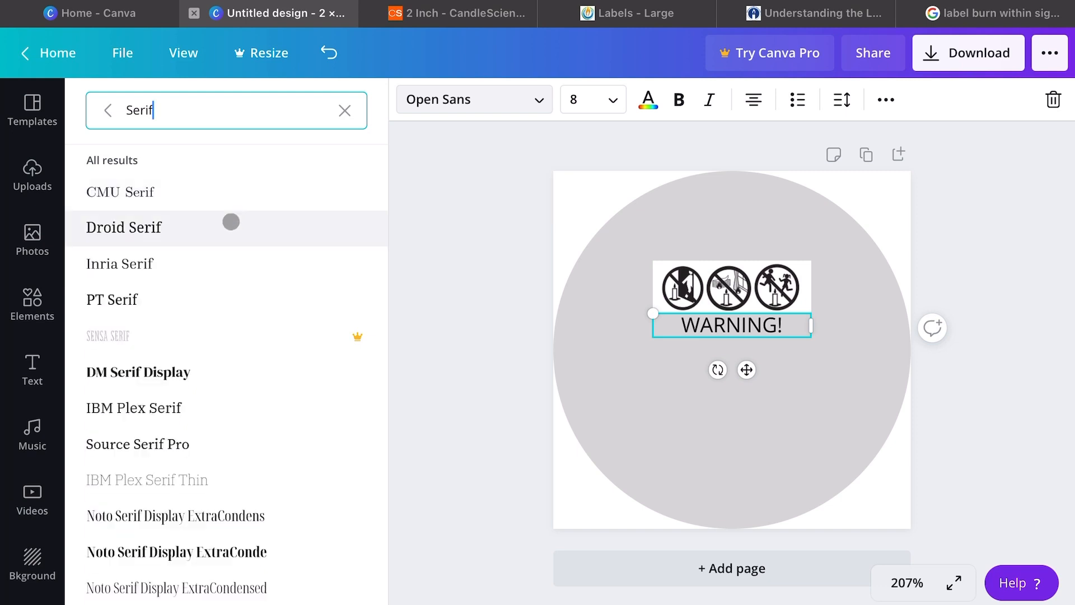
click(159, 224)
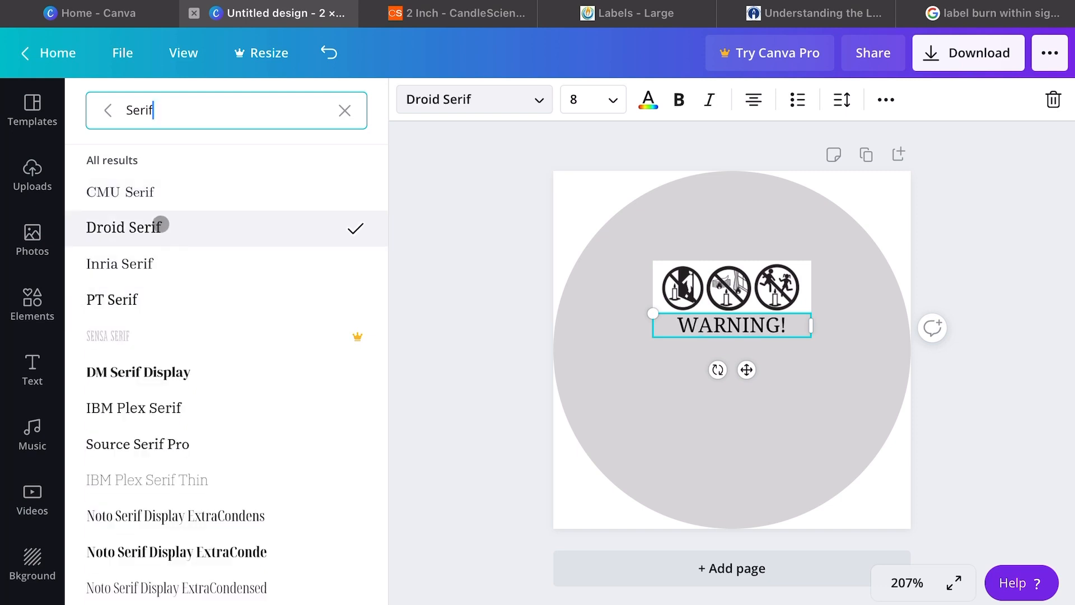
click(166, 378)
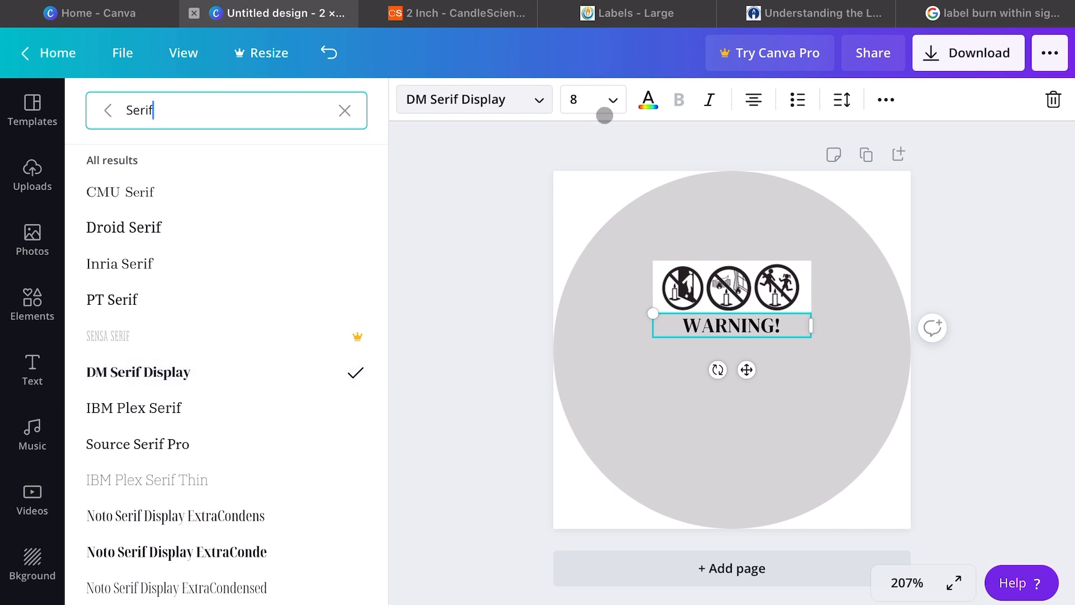
Set the "WARNING!" text to size 14, widen its box so it fits on one line, and center it below the pictograms.
click(606, 108)
click(579, 258)
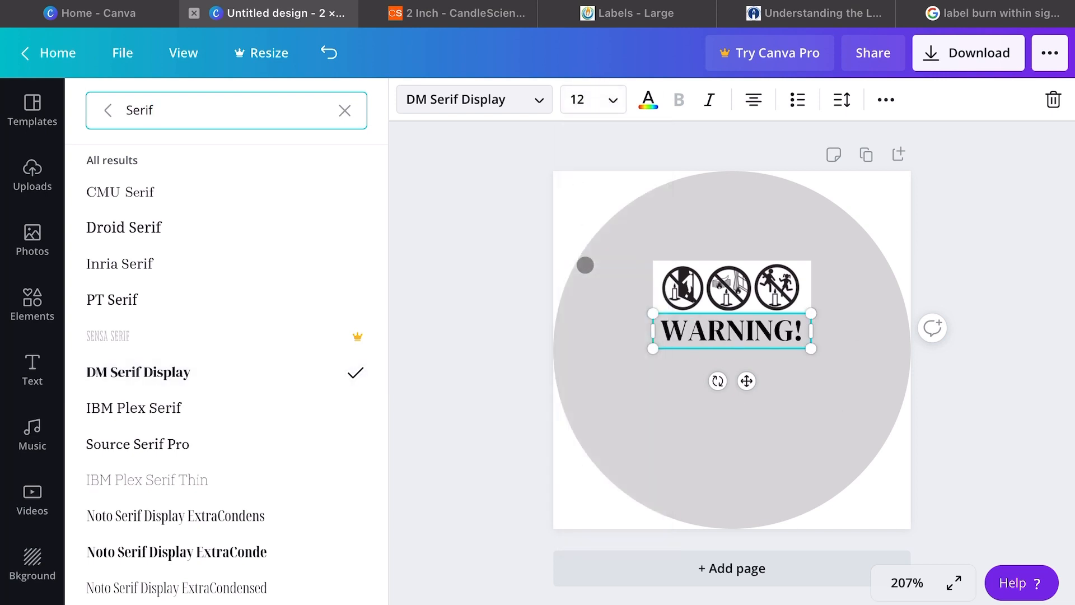
drag(748, 382, 747, 381)
click(608, 105)
click(581, 275)
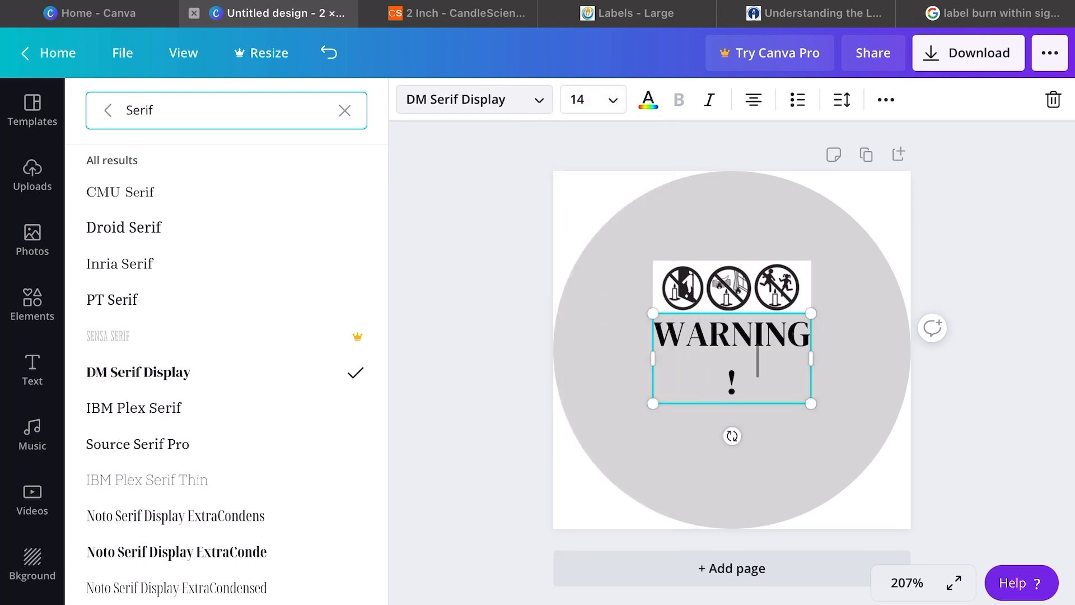
drag(812, 362, 830, 360)
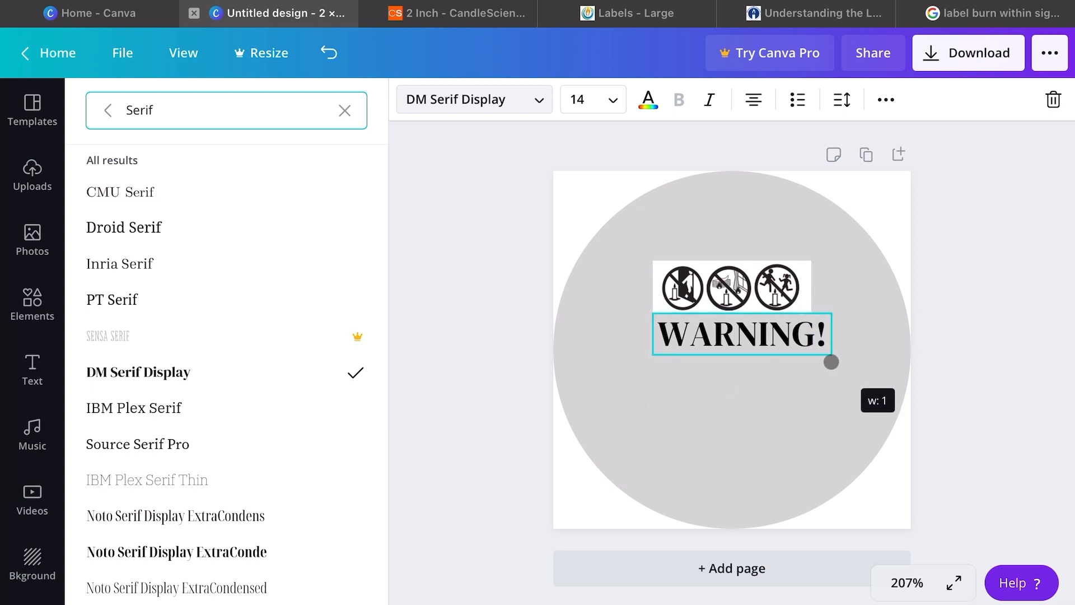
drag(754, 387, 747, 387)
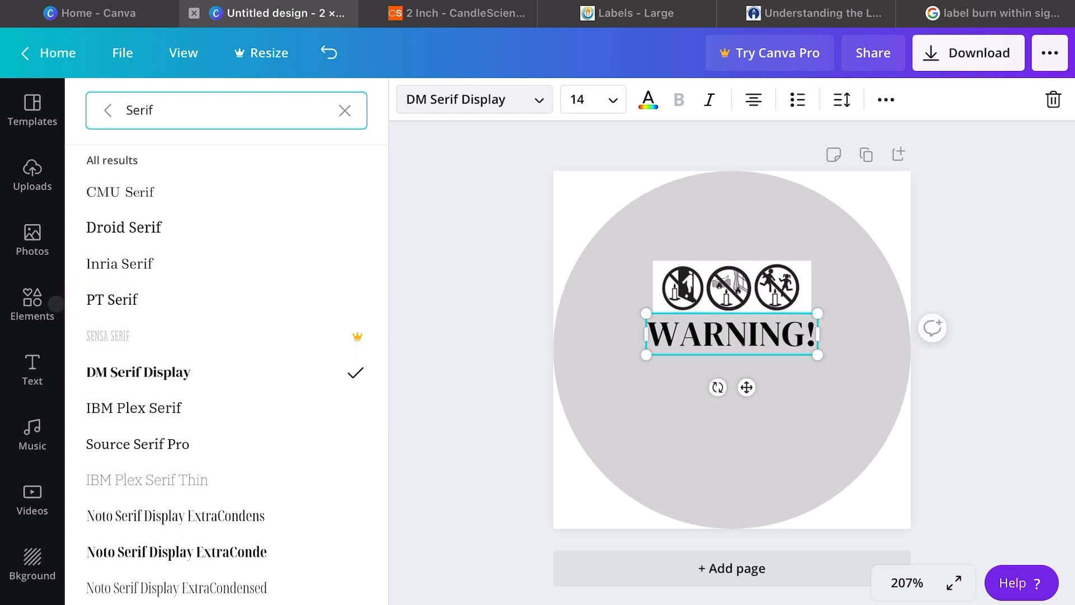
Search the elements for "WARNING" and insert the free yellow triangle with an exclamation mark.
click(32, 306)
click(219, 110)
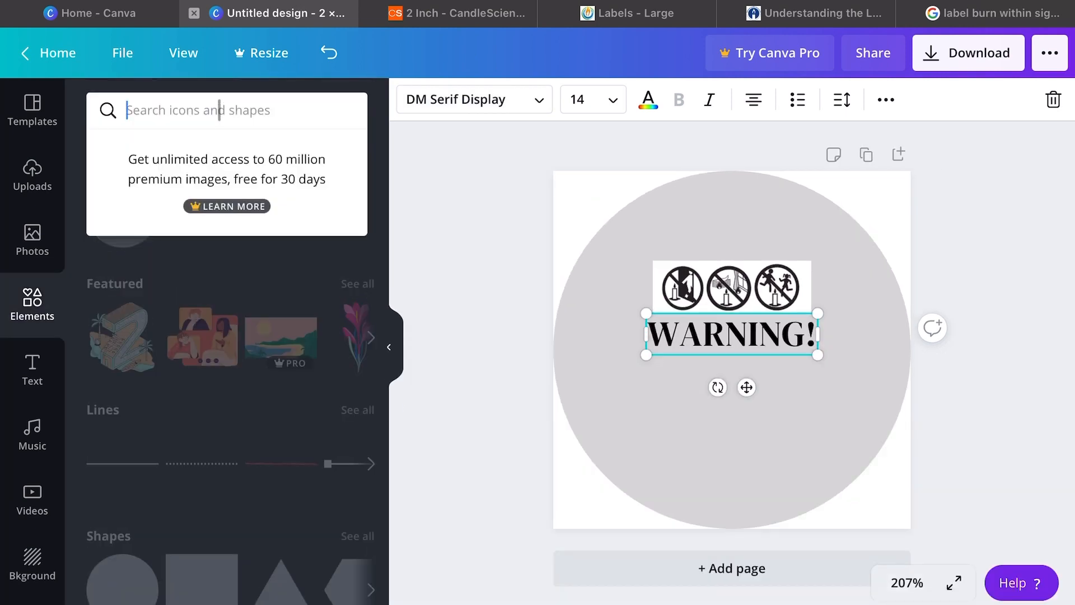
text(WARNING)
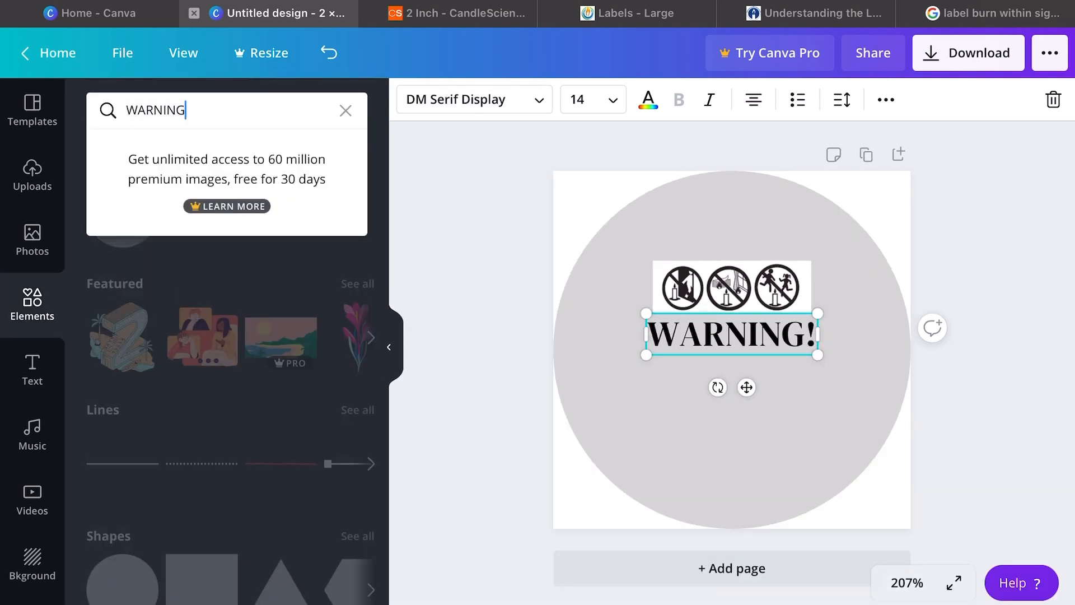
key(Return)
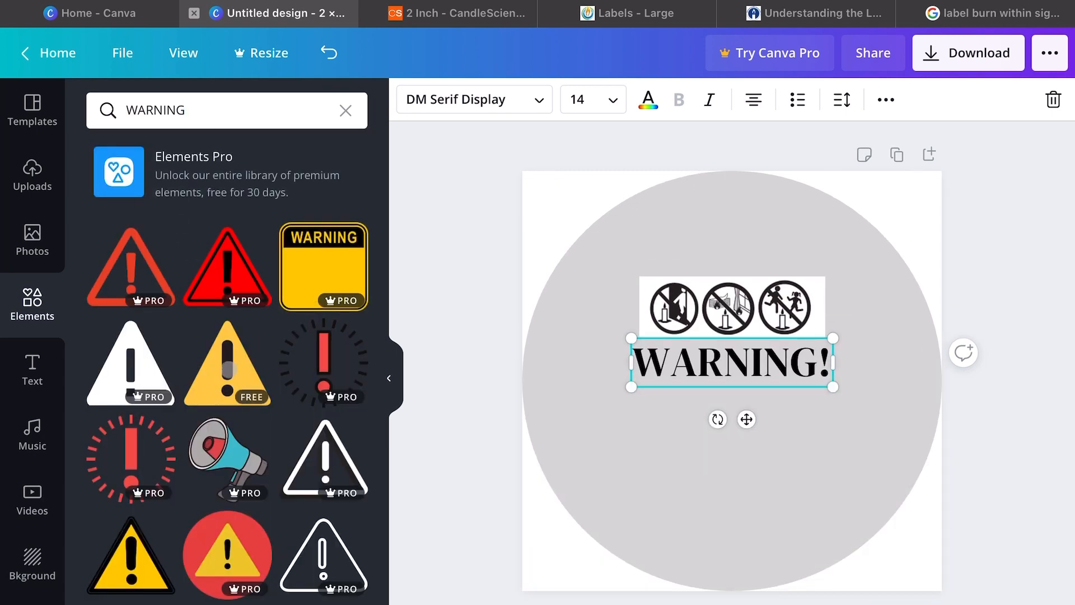
click(228, 369)
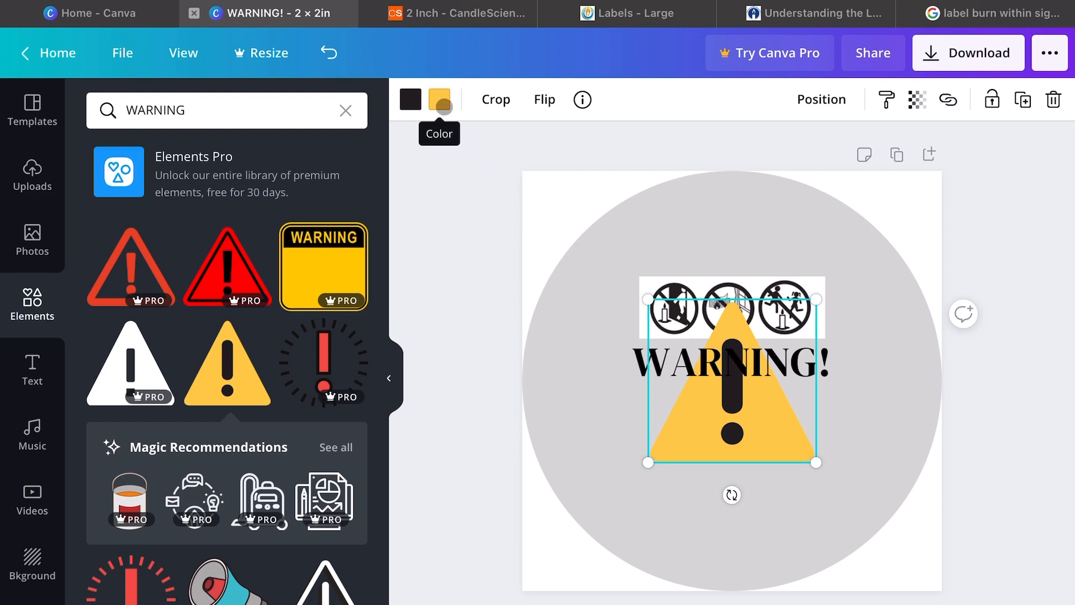
Recolor the warning triangle black and its exclamation mark white.
click(440, 101)
click(298, 291)
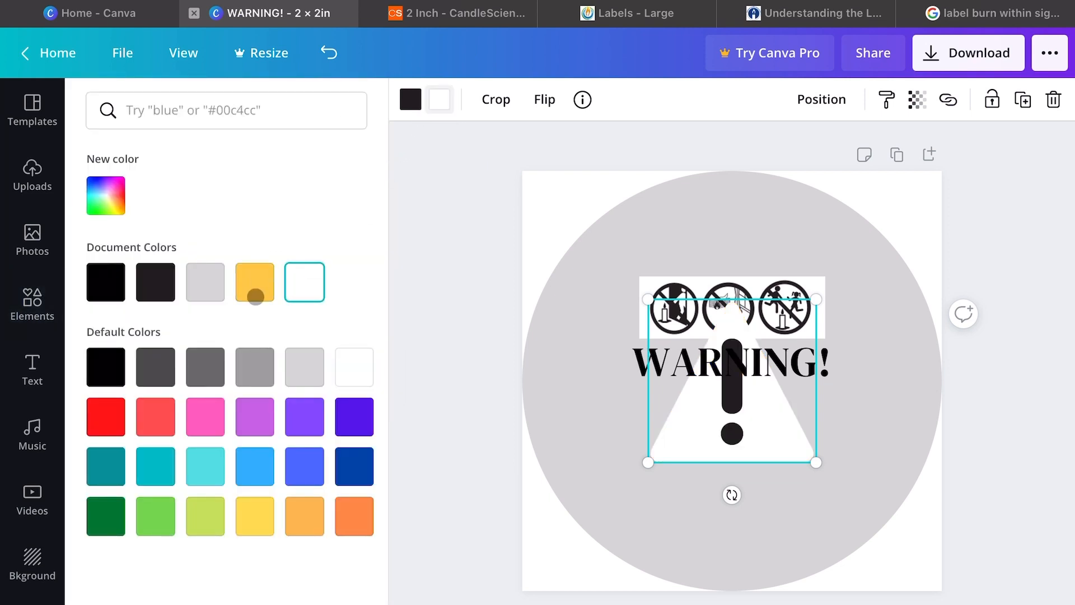
click(123, 284)
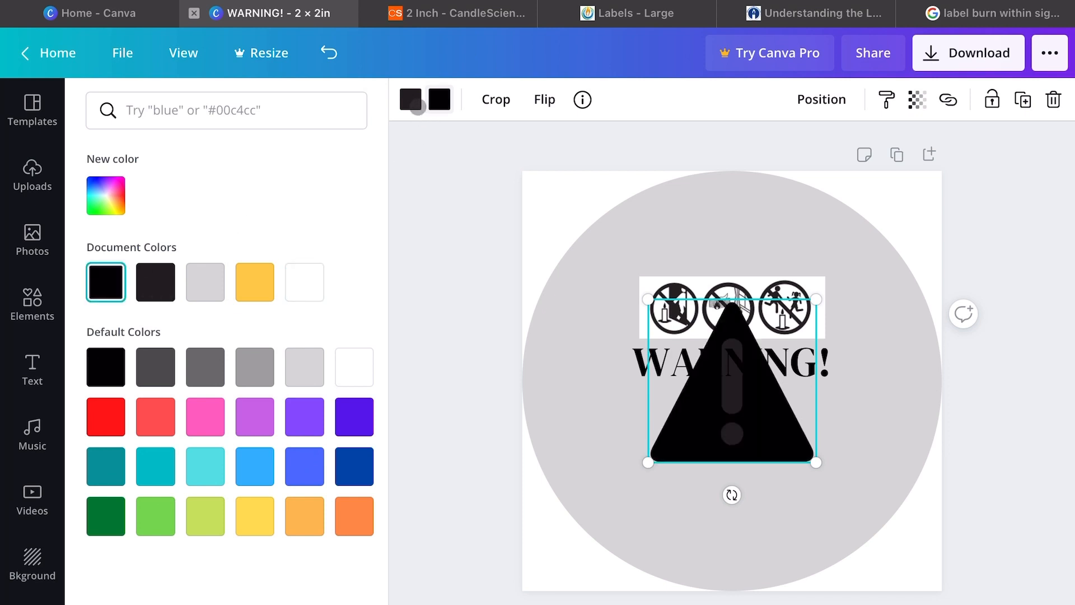
click(416, 106)
click(295, 283)
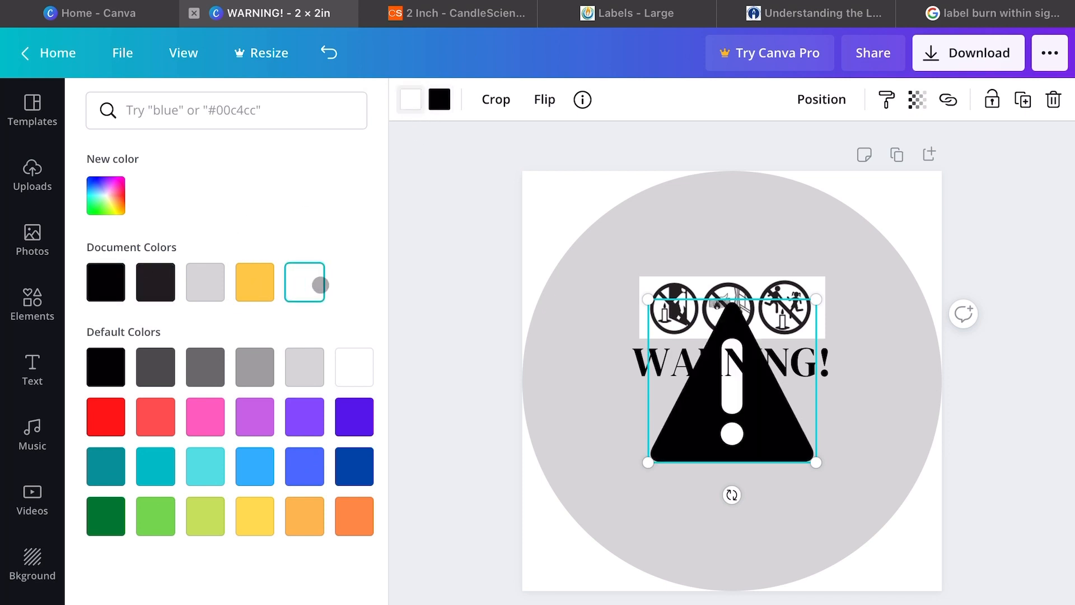
Shrink the warning triangle to about the height of the "WARNING!" text and place it just before the letter W.
drag(812, 456, 625, 416)
click(811, 407)
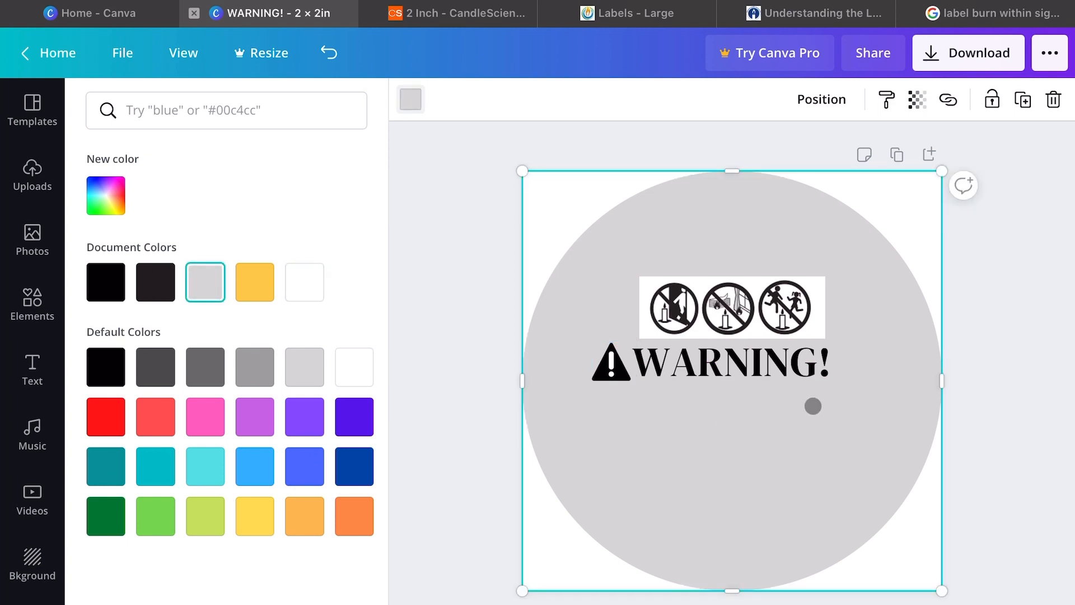
click(766, 371)
click(635, 396)
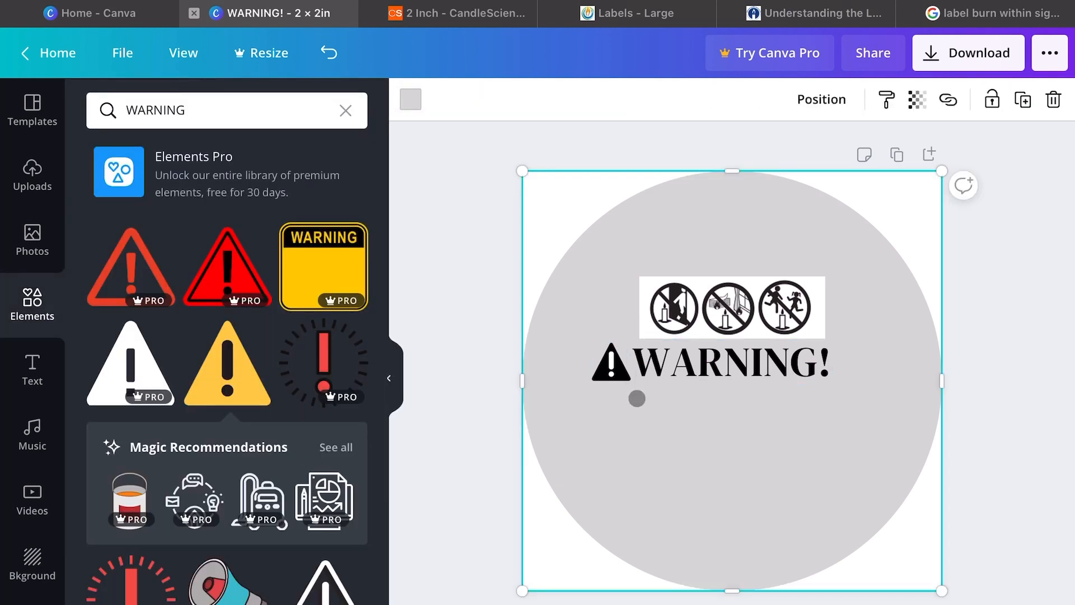
Shift the gray circle out of the way and group the warning triangle with the "WARNING!" text.
click(622, 371)
click(679, 371)
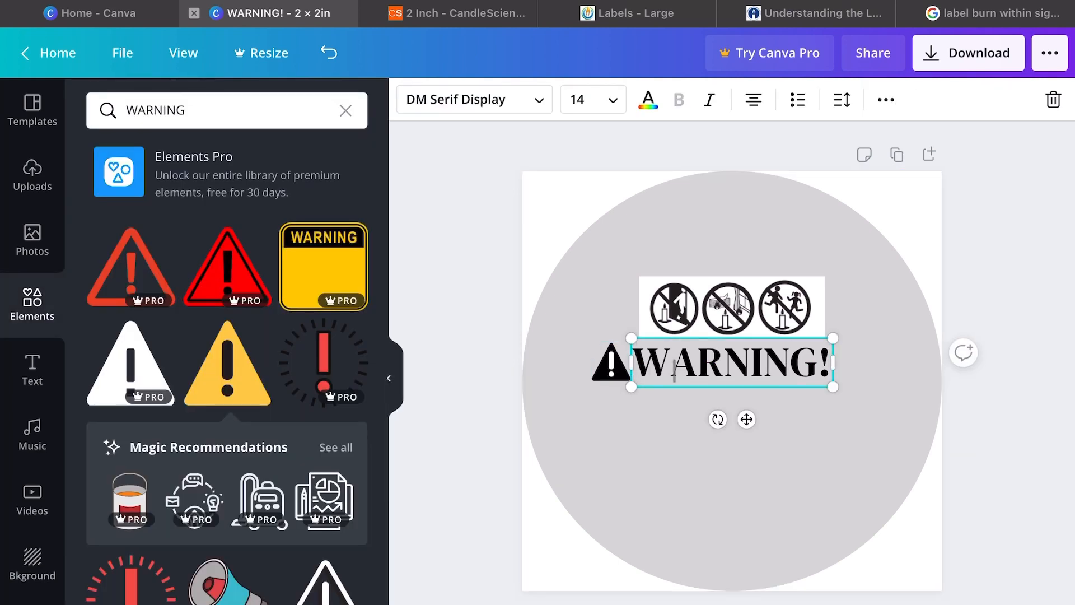
click(674, 370)
click(610, 241)
drag(626, 256, 903, 281)
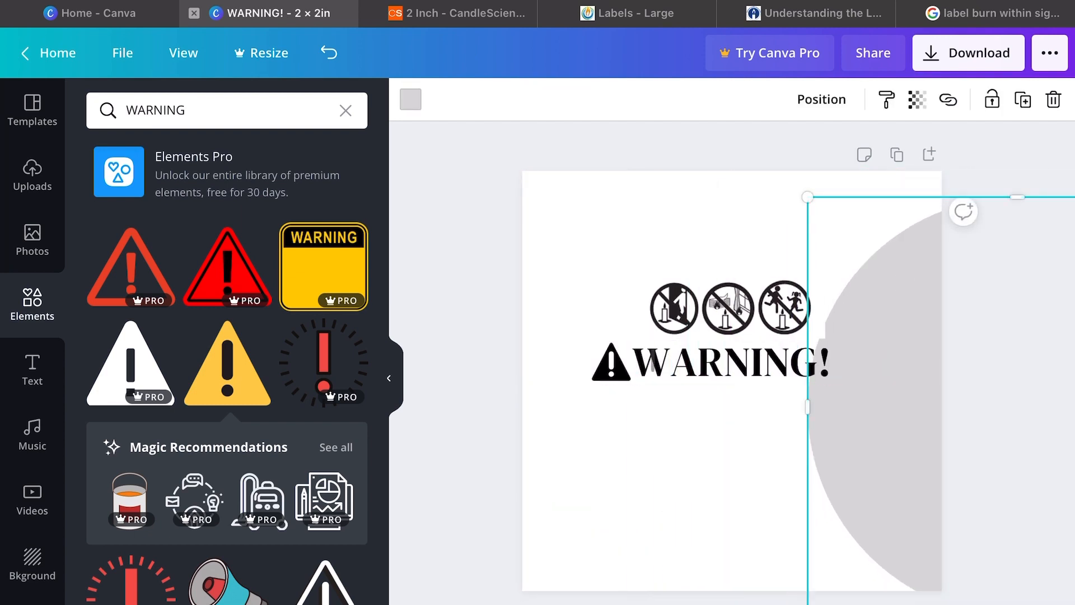
click(586, 423)
drag(595, 413, 717, 339)
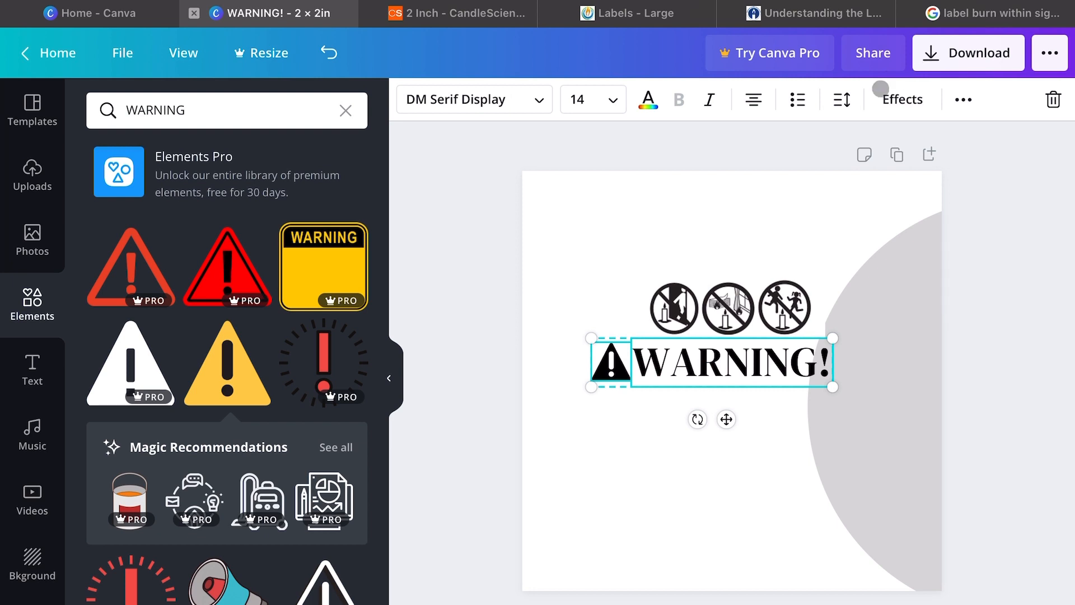
click(958, 98)
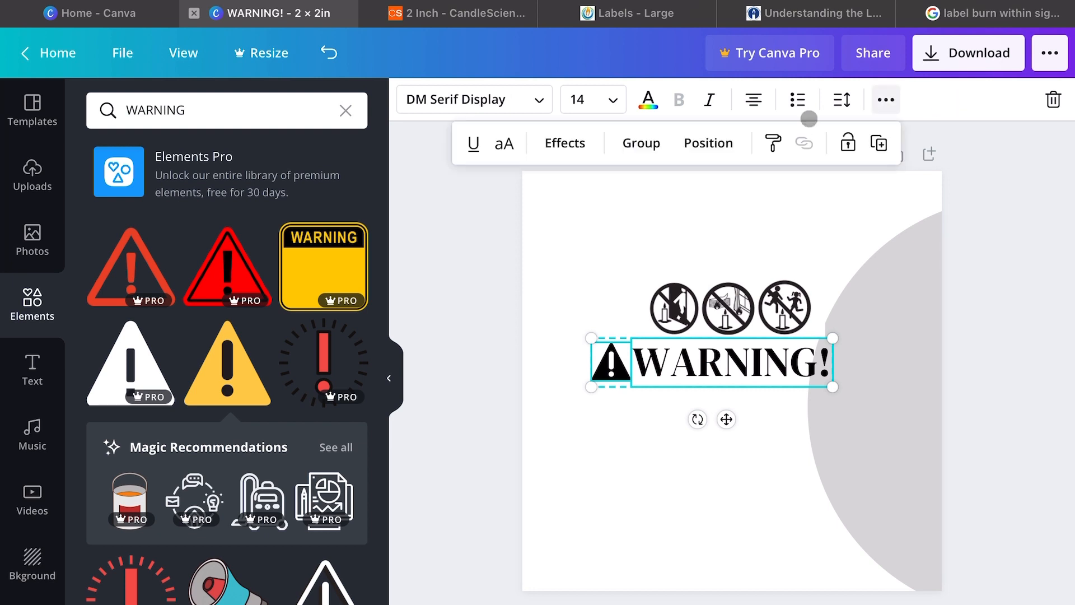
click(642, 142)
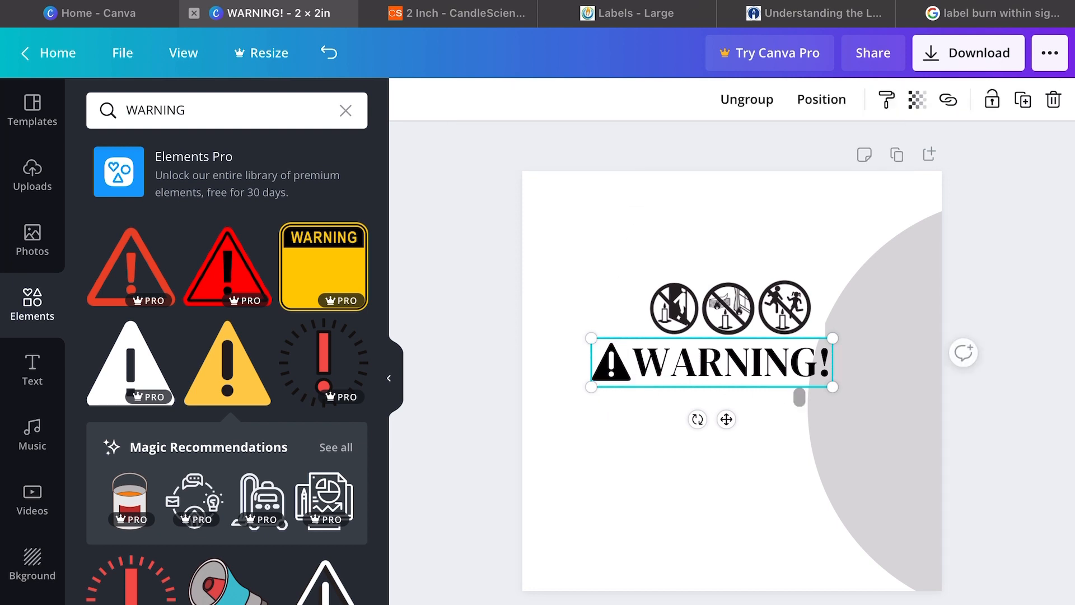
Move the gray circle back to fill the page and center the grouped warning heading beneath the pictograms.
drag(868, 425, 586, 402)
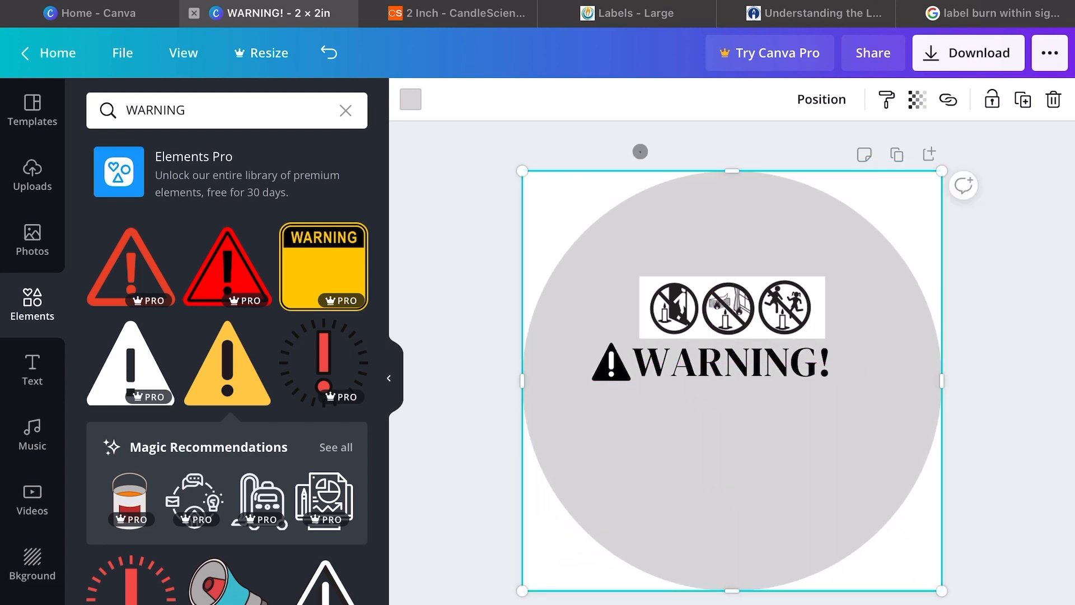
click(679, 358)
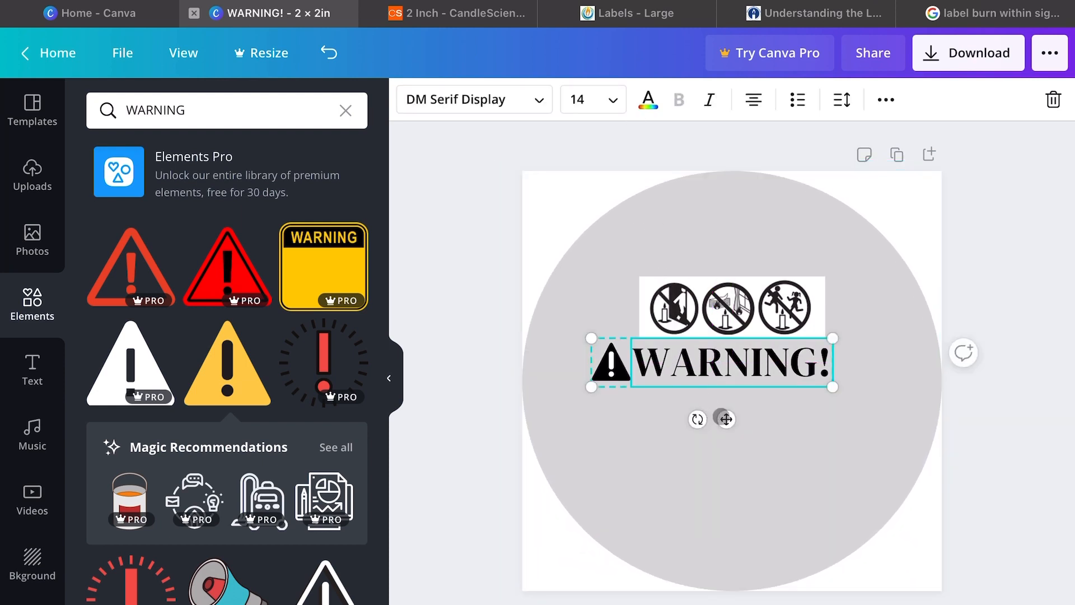
drag(726, 419, 746, 418)
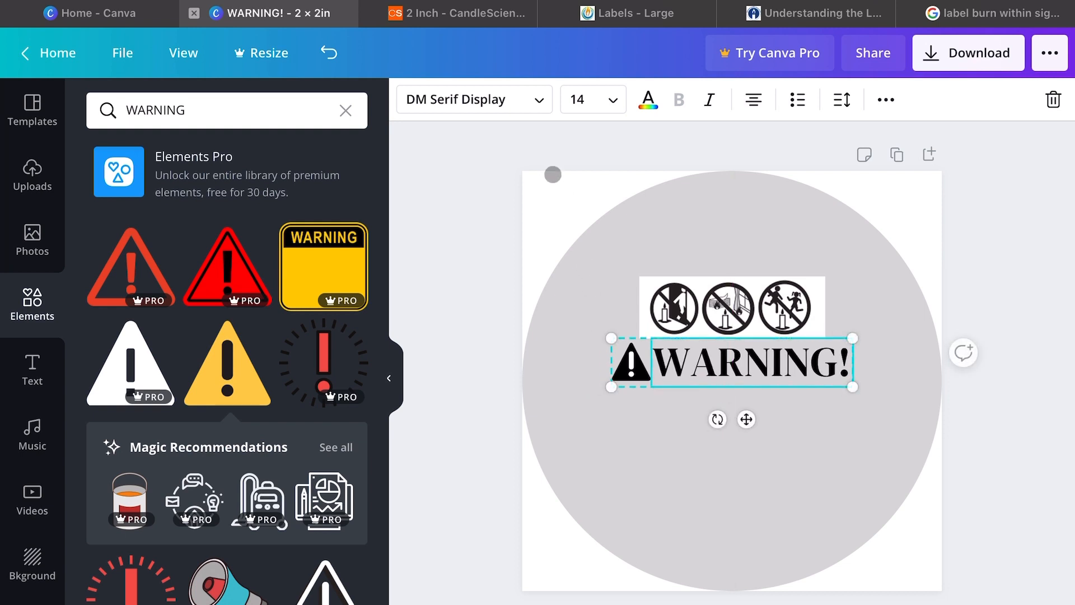
click(554, 188)
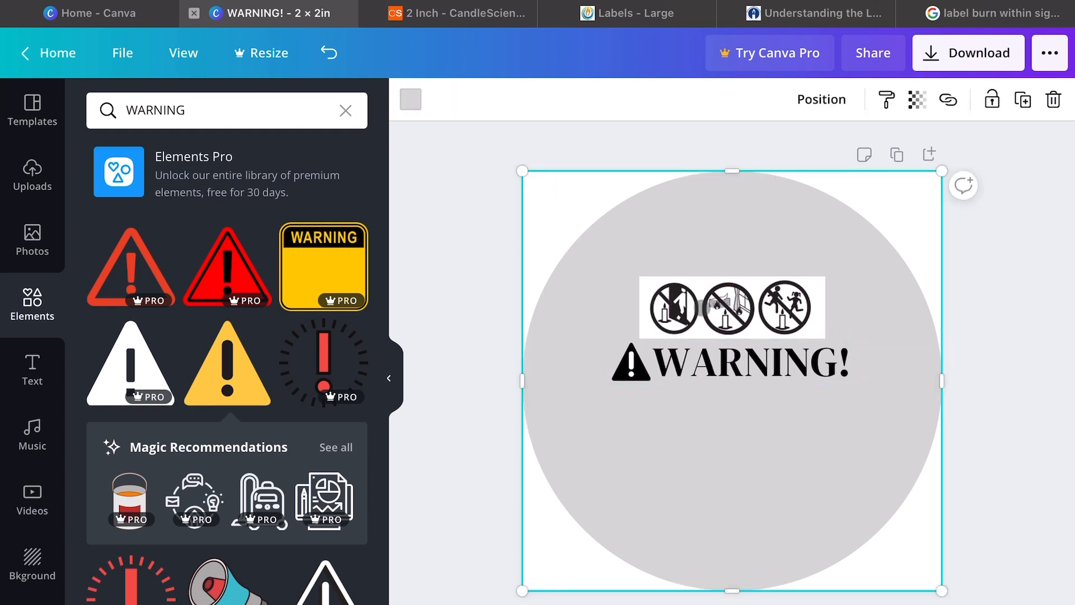
Add a subheading text box and place it just beneath the "WARNING!" heading.
click(740, 307)
click(42, 373)
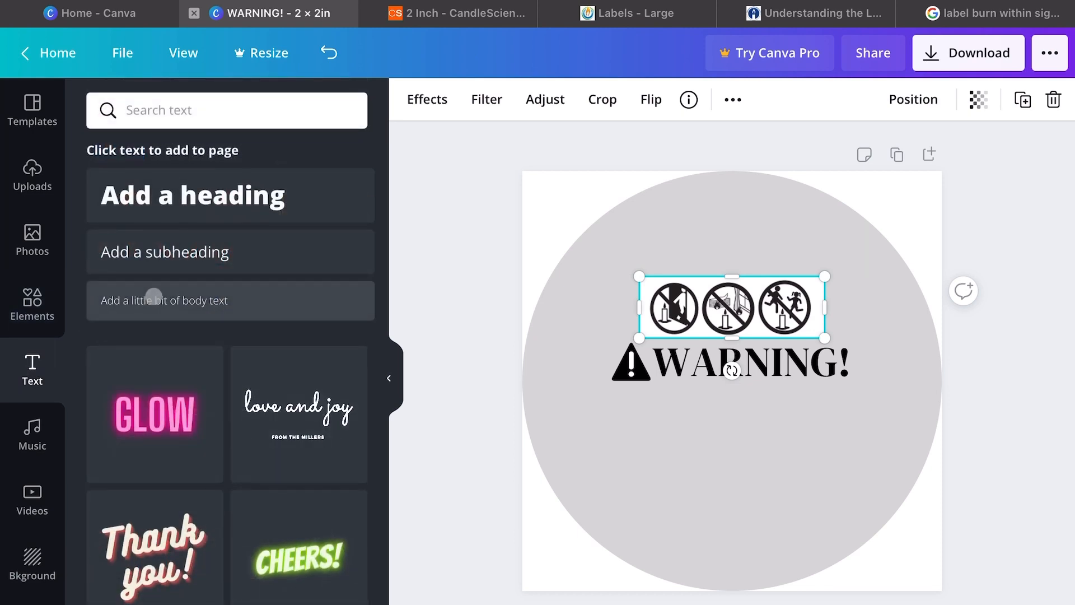
click(180, 255)
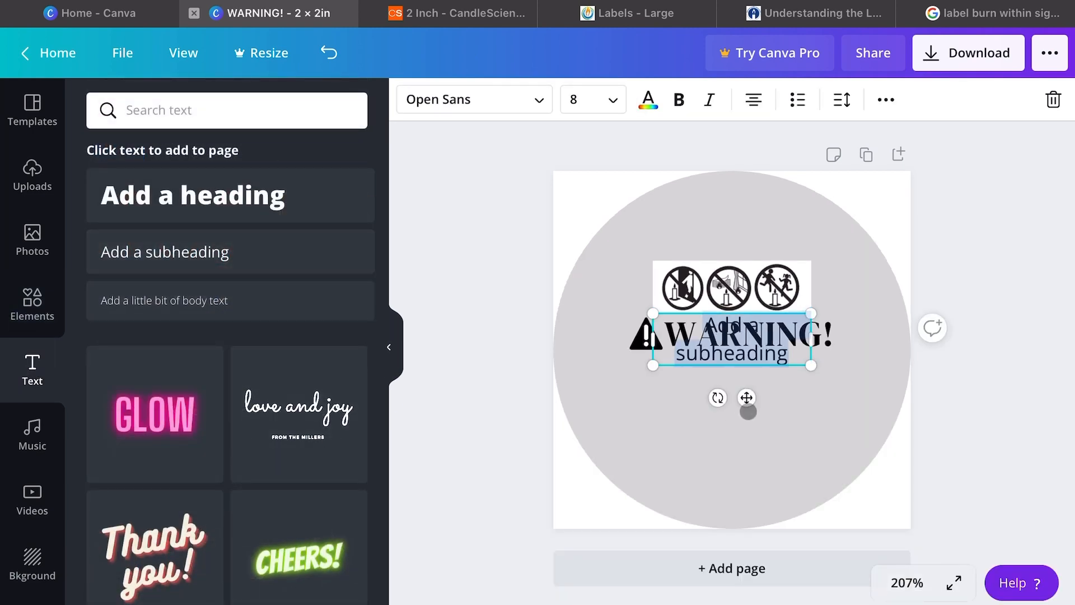
drag(747, 398, 759, 443)
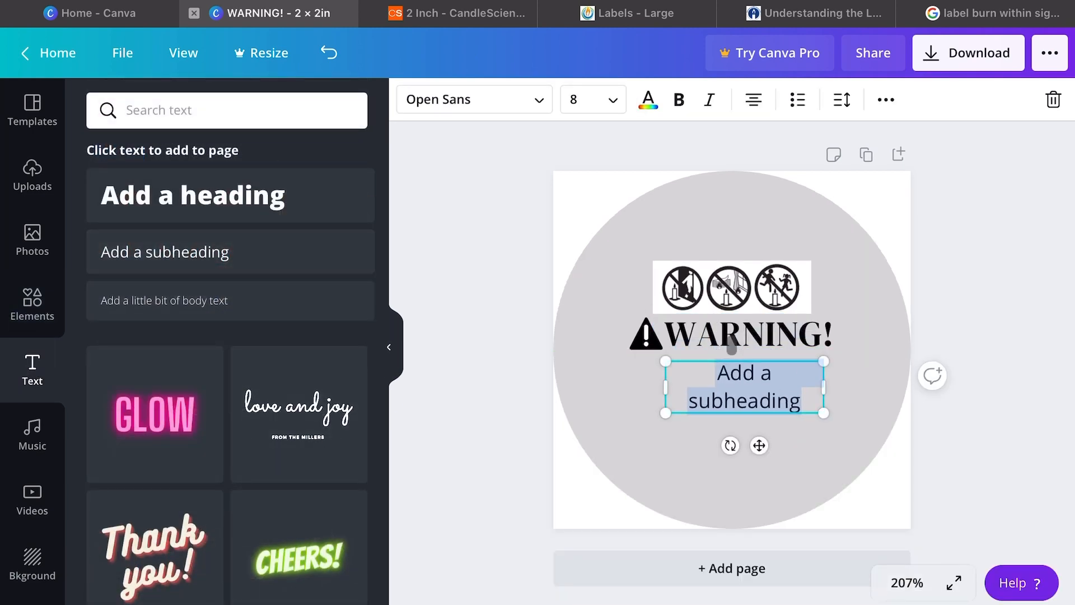
Set the new subheading's font to DM Serif Display to match the "WARNING!" heading.
click(735, 338)
scroll(730, 334, up, 2)
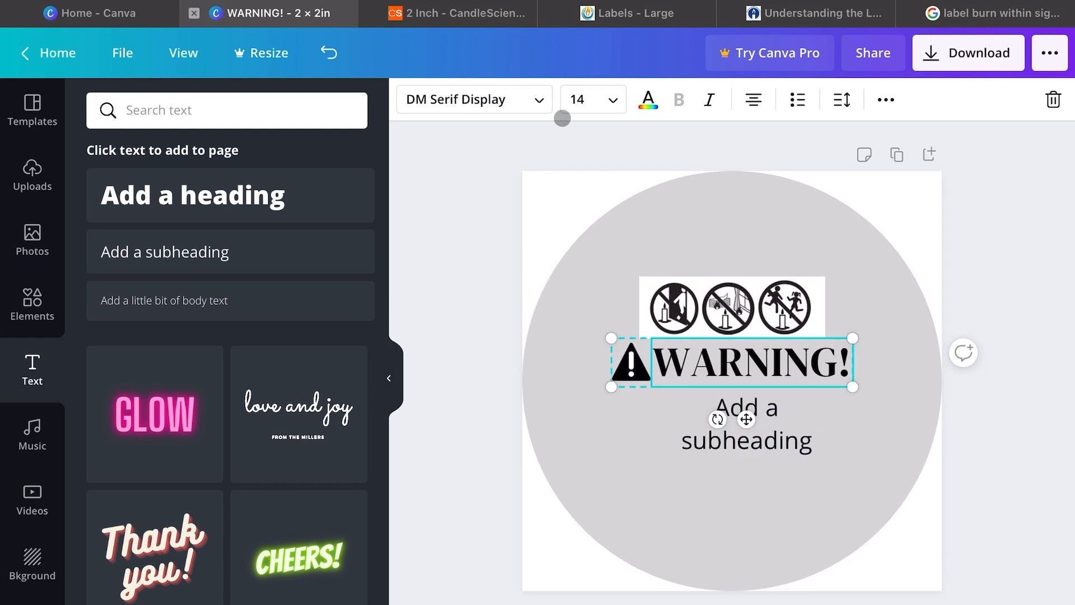
click(782, 435)
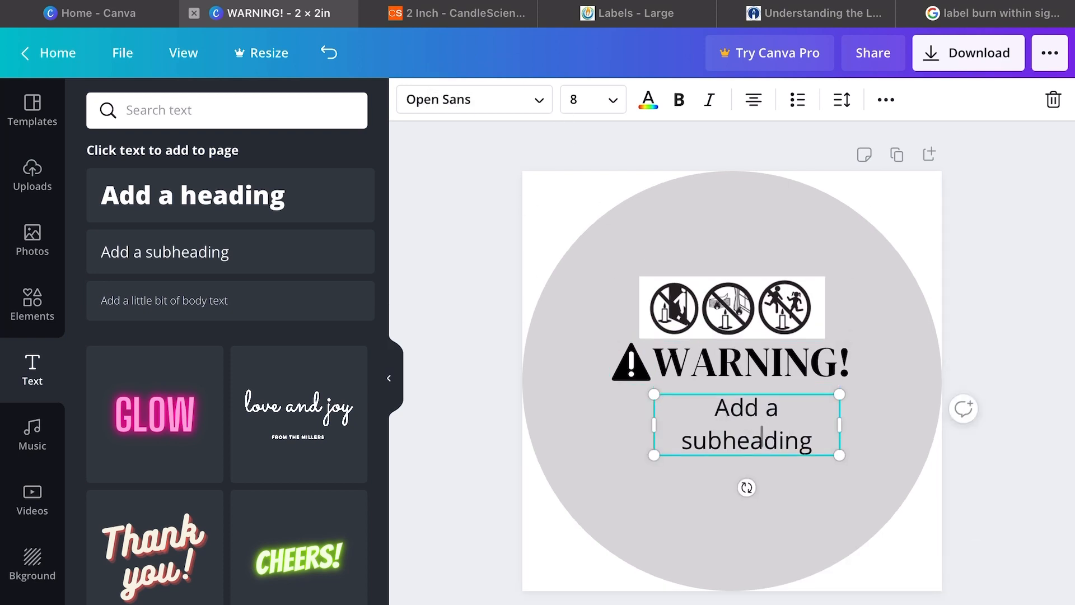
click(449, 104)
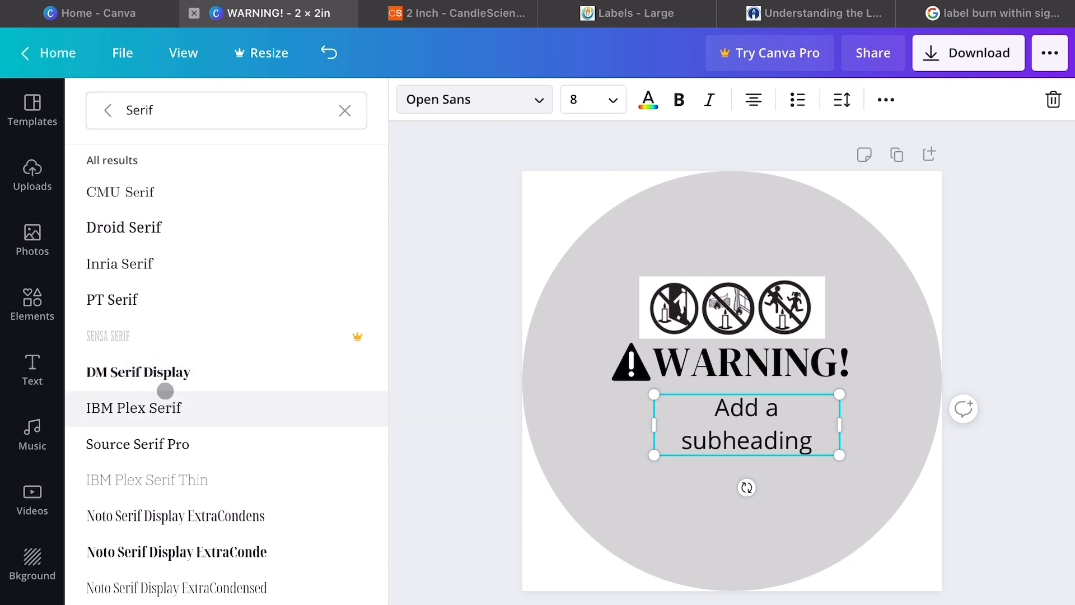
click(165, 373)
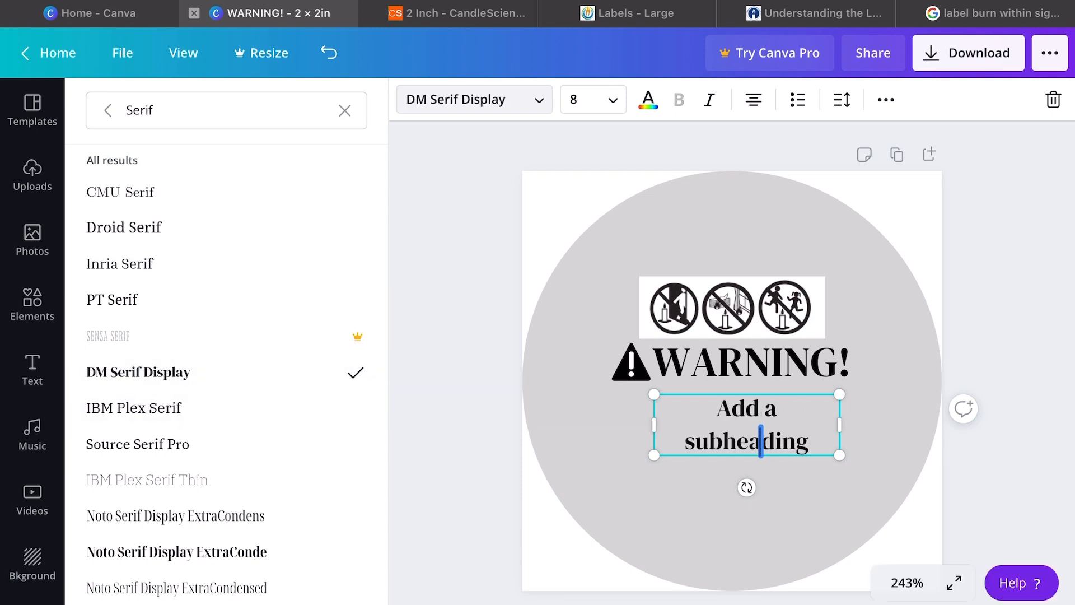
Replace the subheading's placeholder with "Burn within sight. Keep away from things that catch fire. Keep away from children.".
click(748, 373)
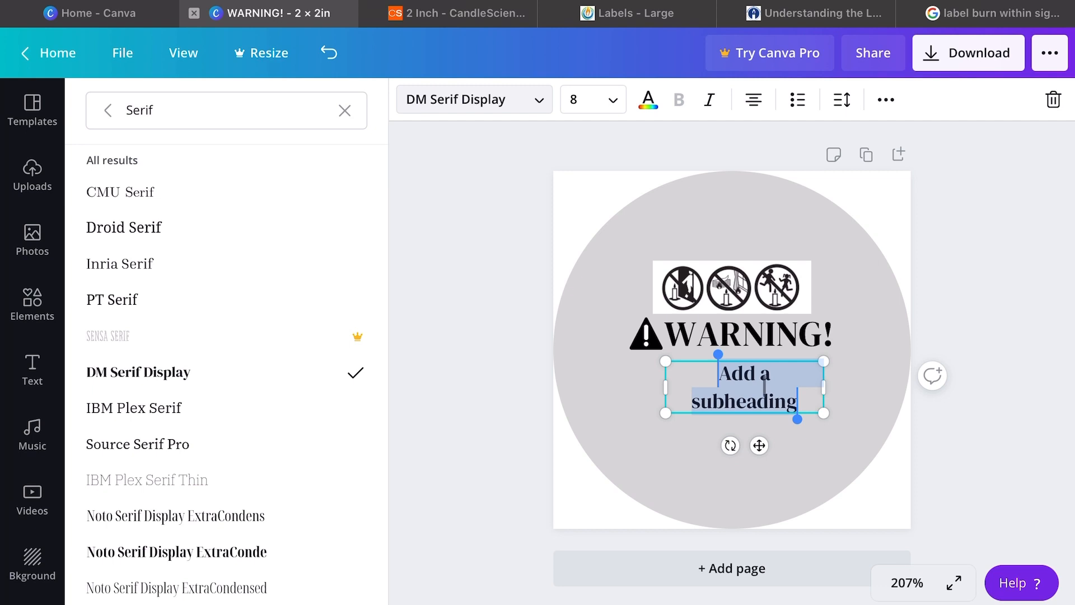
text(BURN)
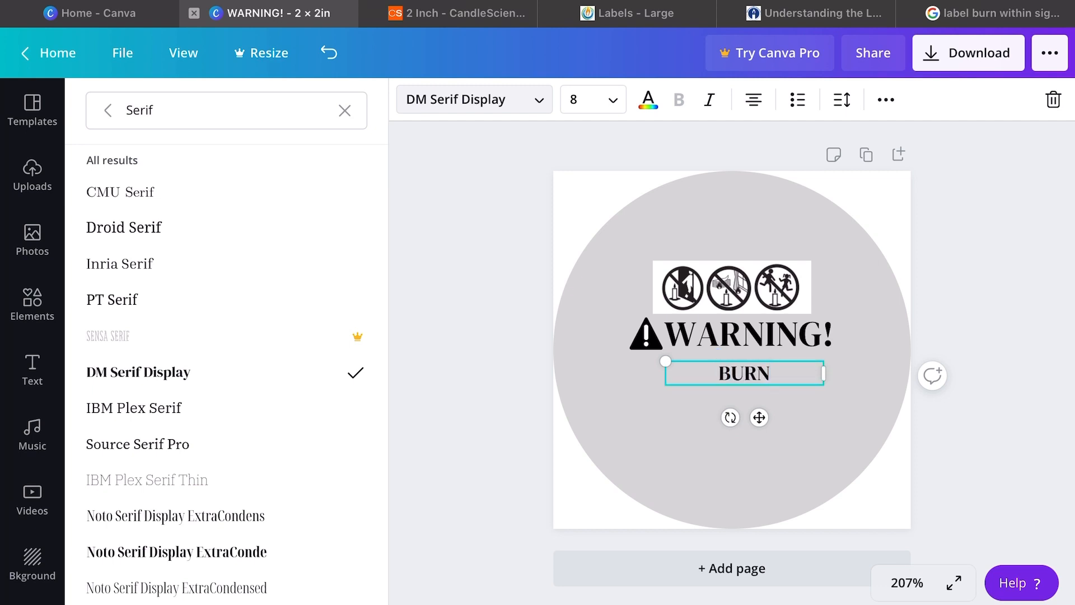
key(BackSpace)
key(BackSpace)
key(BackSpace)
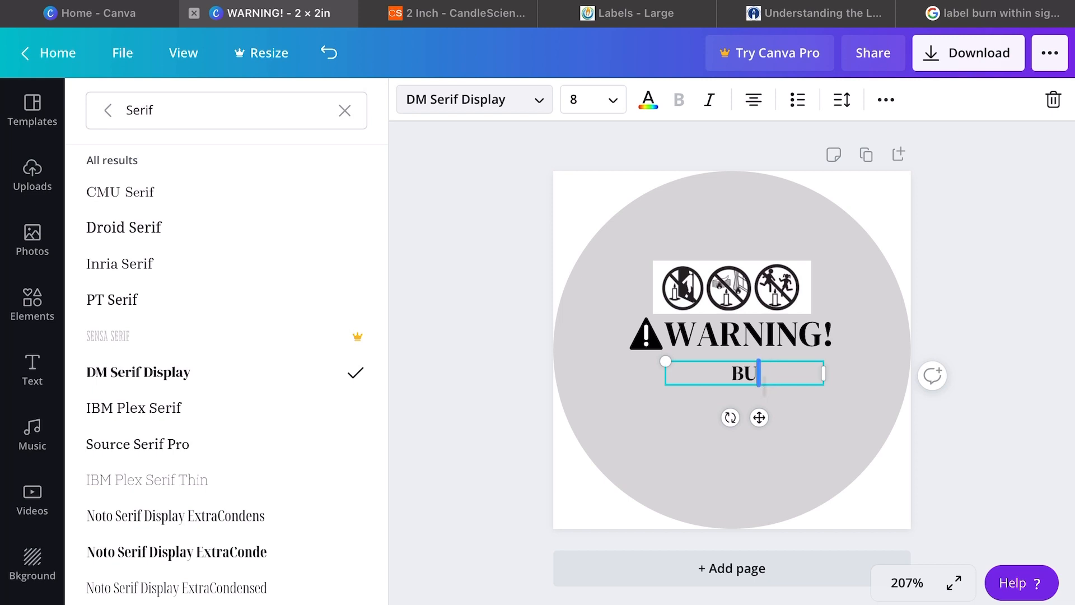
text(urn)
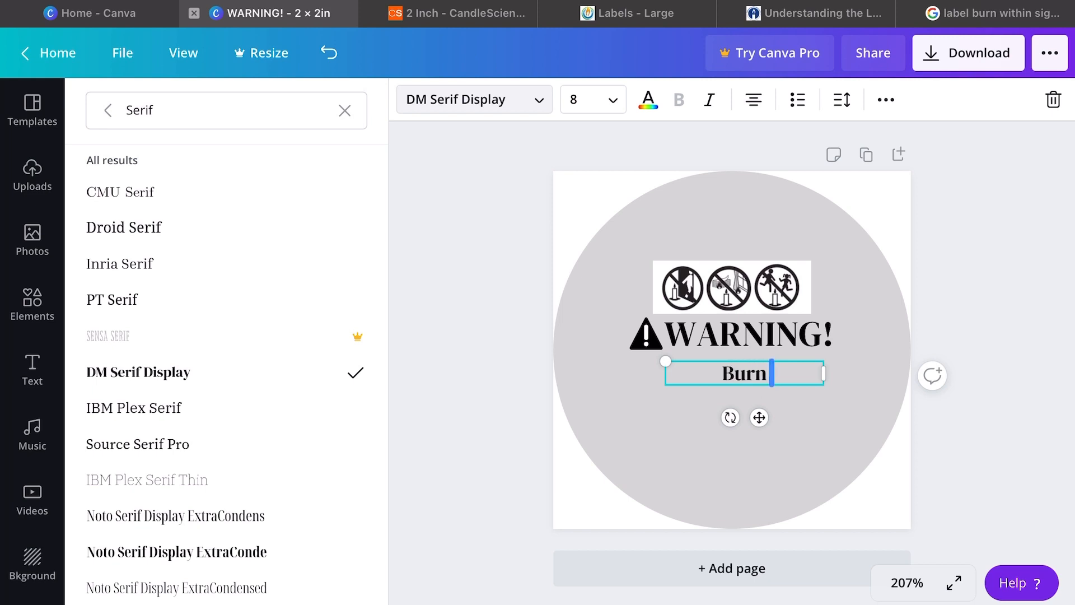
text( within sight)
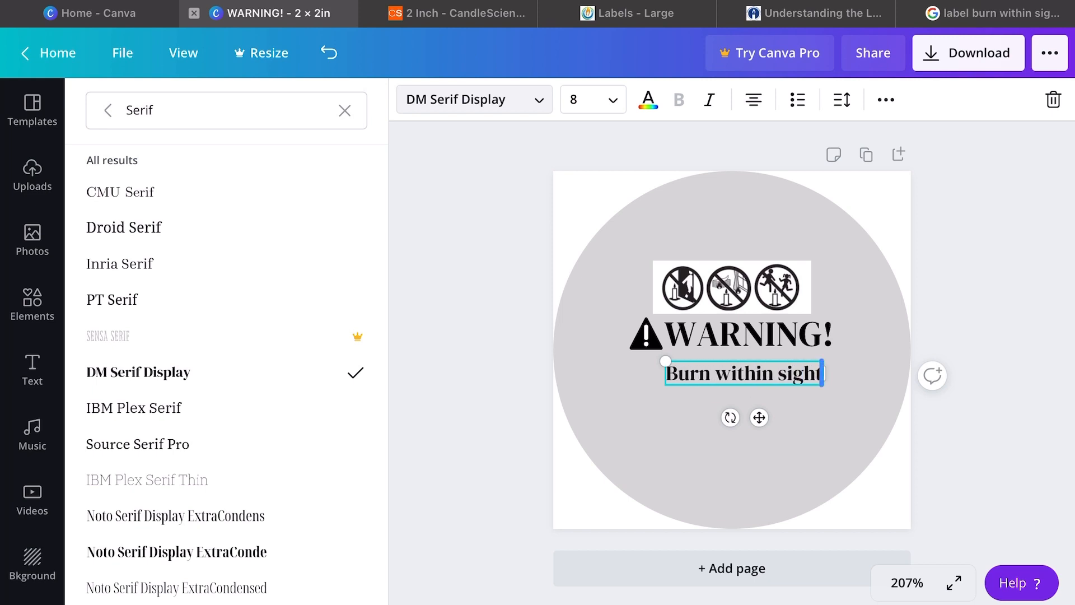
text(.)
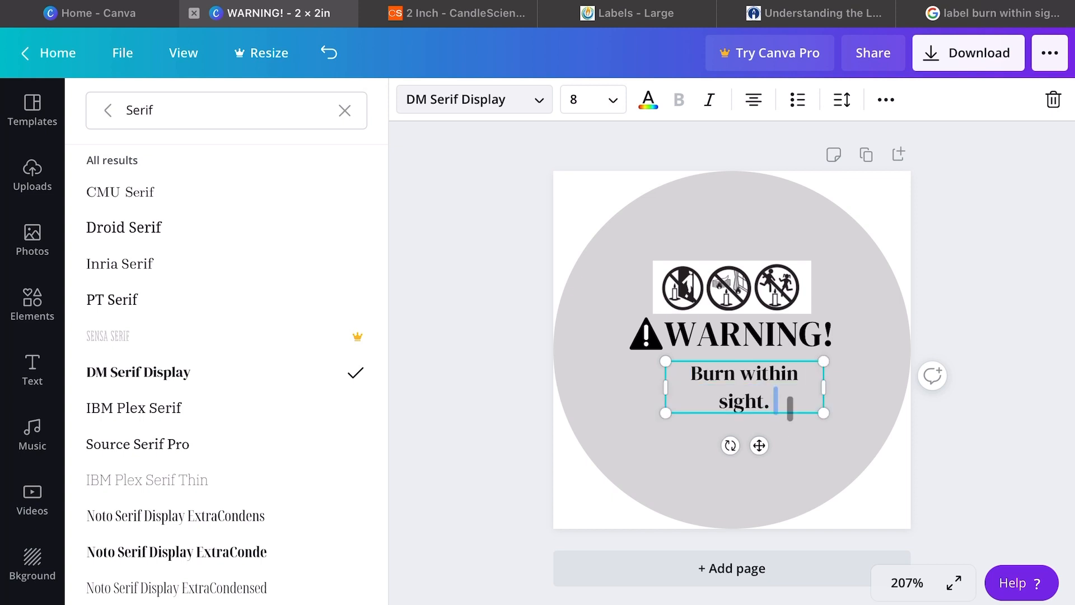
text( Keep away from things that catch fire. Keep away from children.)
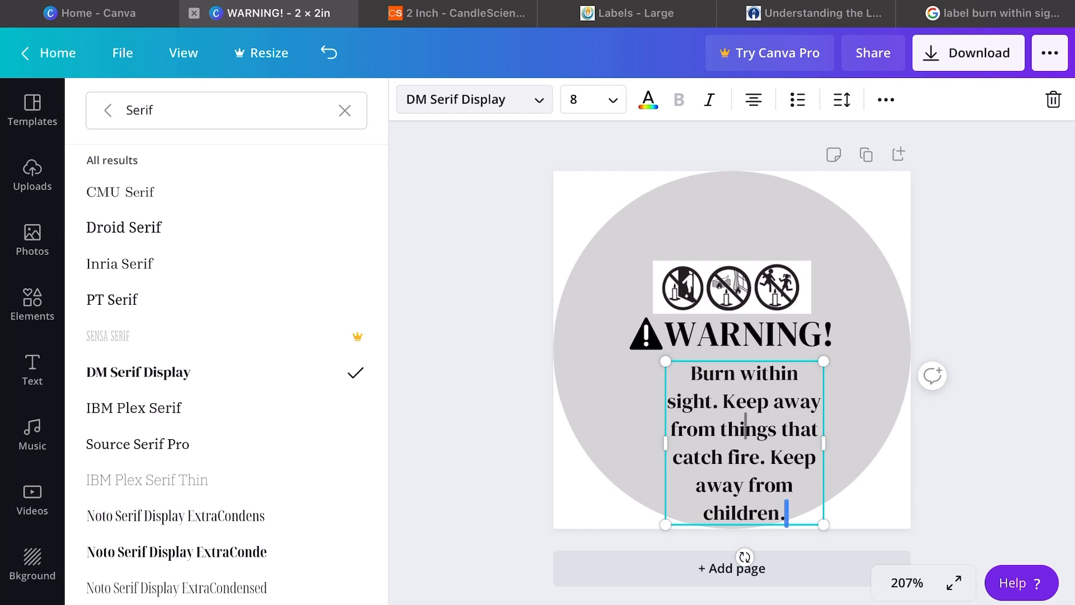
Set the safety text to size 6 and widen its box so it fits on two lines centered beneath the heading.
click(594, 109)
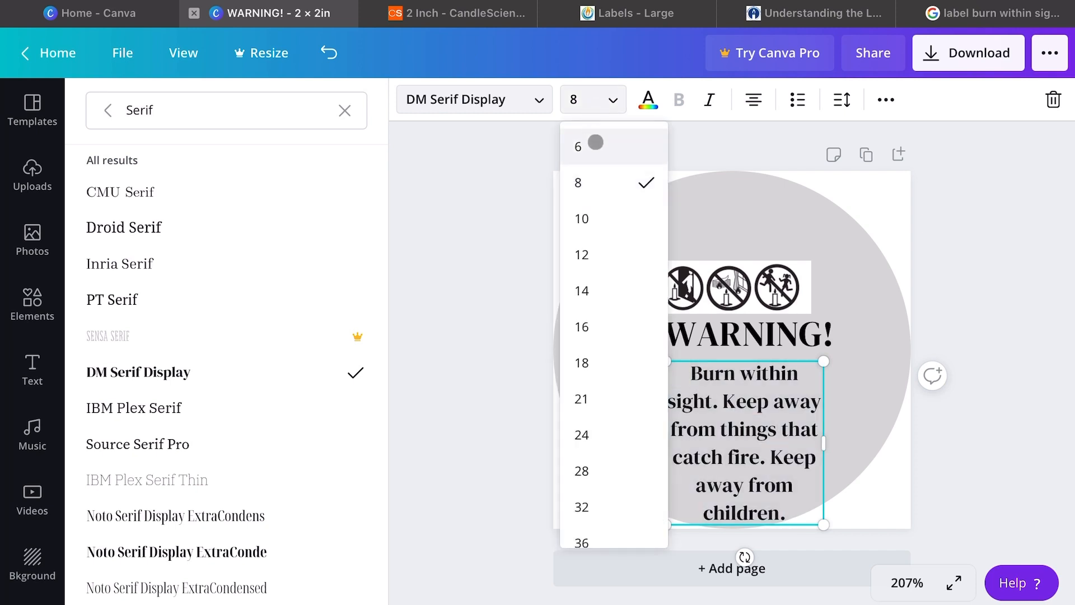
click(595, 143)
drag(825, 399, 885, 401)
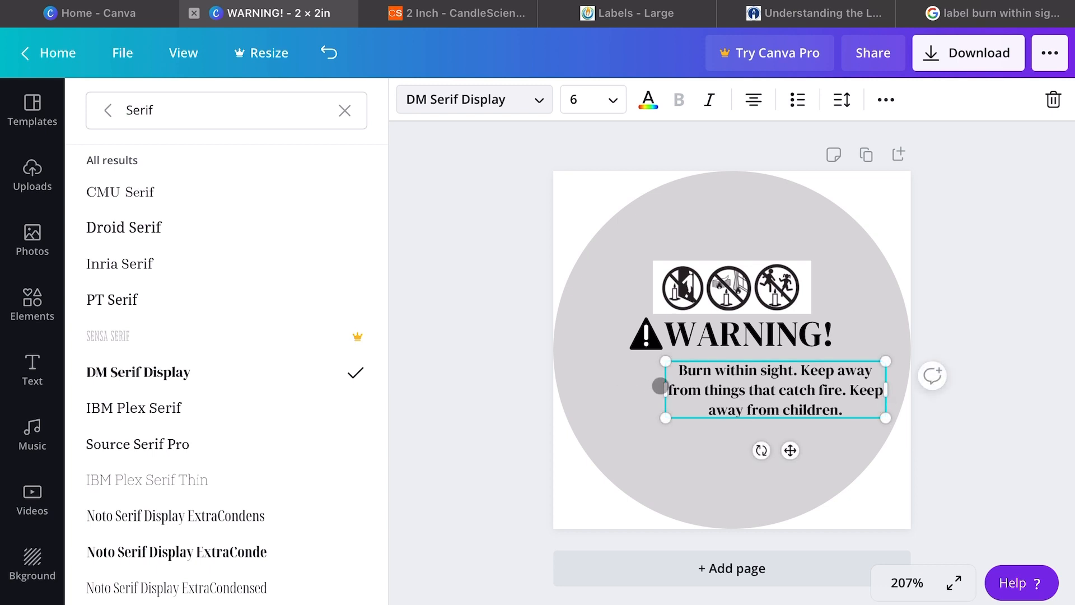
drag(662, 386, 582, 435)
click(604, 224)
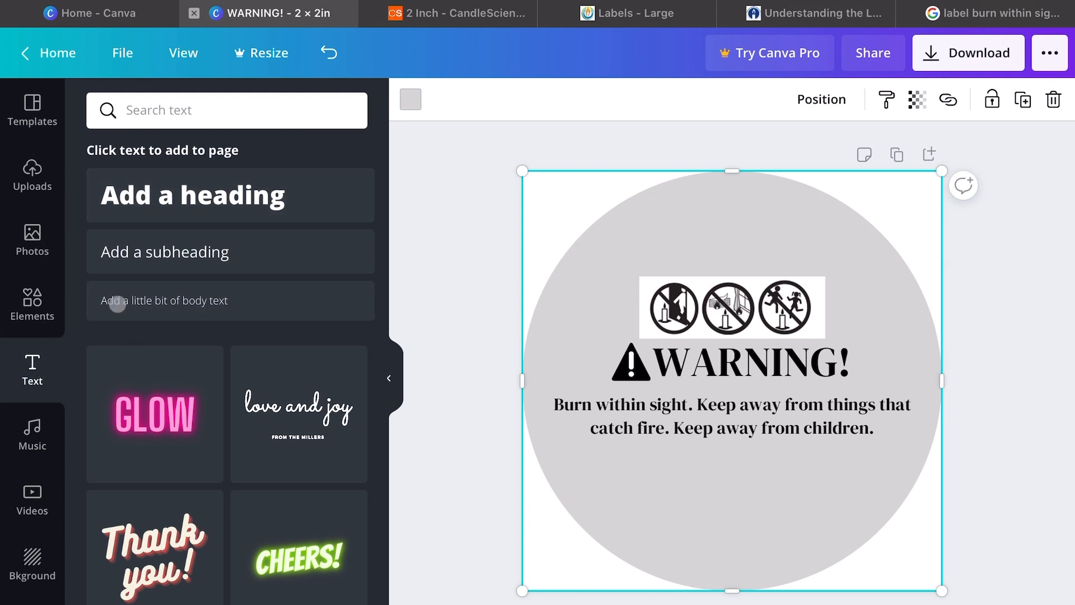
Add a second subheading beneath the safety text in DM Serif Display at size 6.
click(209, 251)
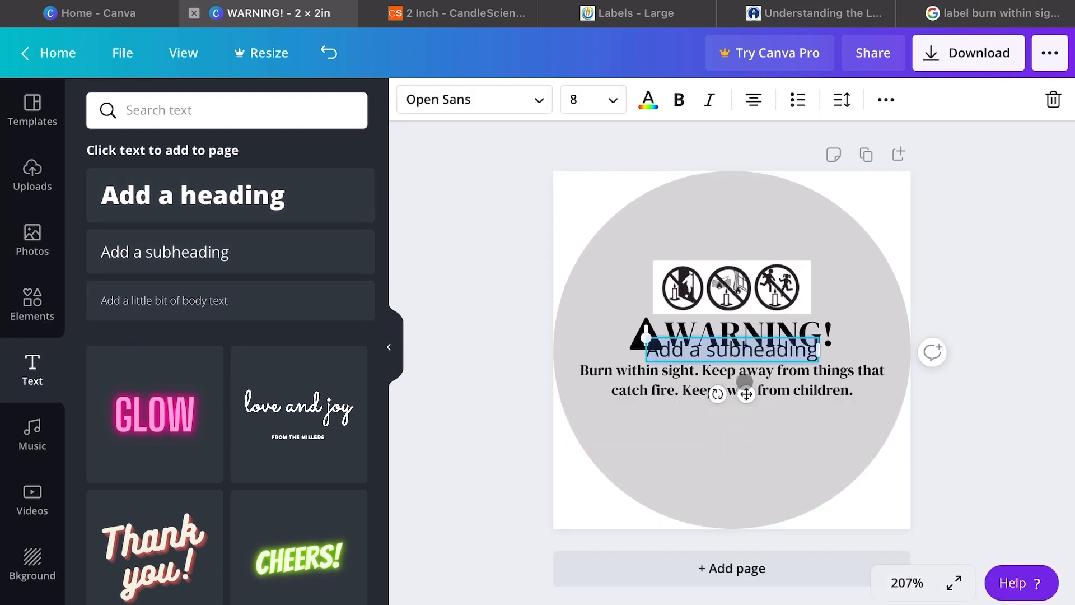
drag(747, 394, 747, 466)
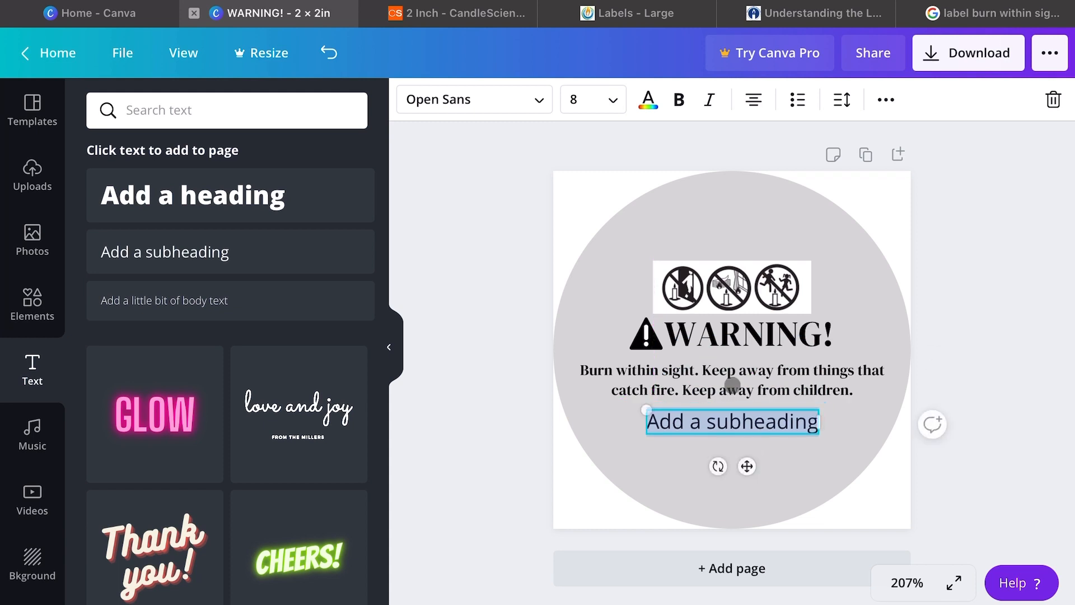
click(609, 100)
click(596, 145)
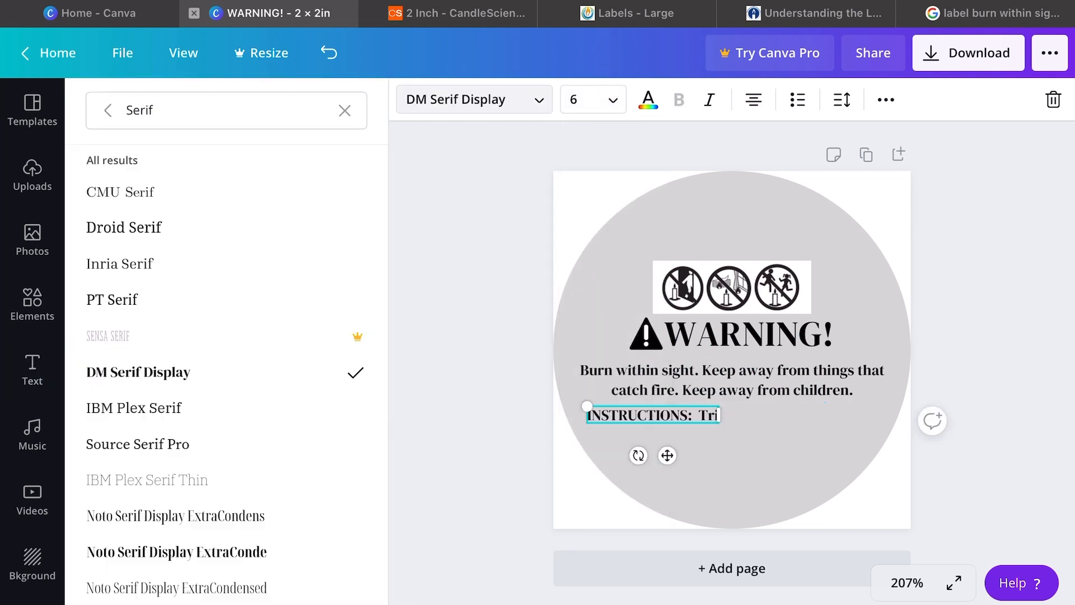
Write the INSTRUCTIONS text: trim wick to 1/4”, avoid drafts and foreign objects, burn on a level fire resistant surface, 4 hours maximum, discontinue at 1/4” wax.
text(im wick to)
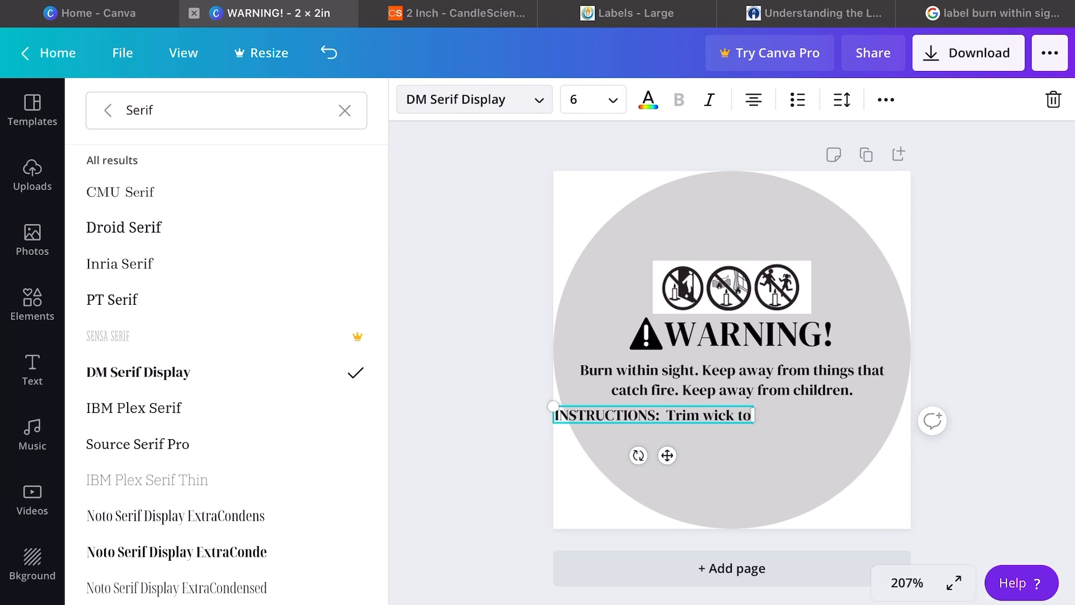
text( 1/4)
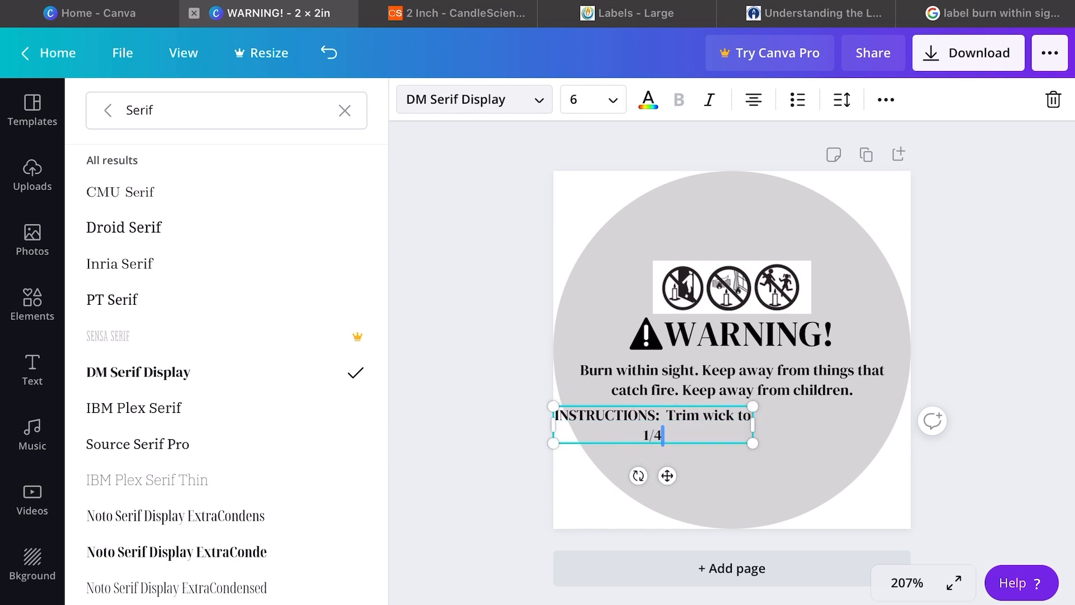
text(rior to burning. Keep away from drafts, foreign objects and always burn on a level fire resistant surface. Never burn more than 4 hours at a time. Discontinue use when only 1/4” w)
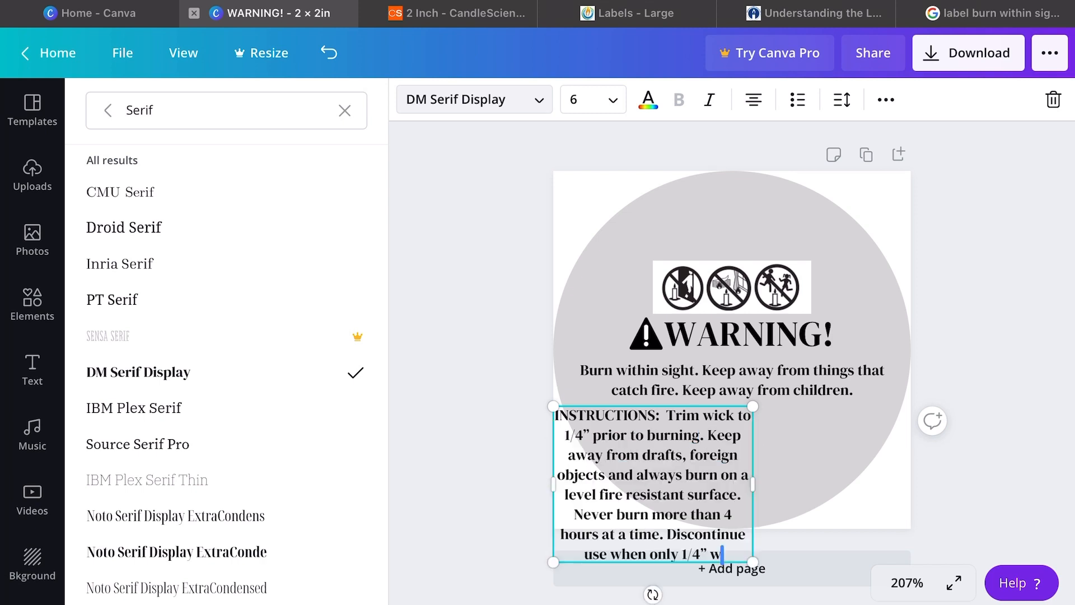
text(ax remains)
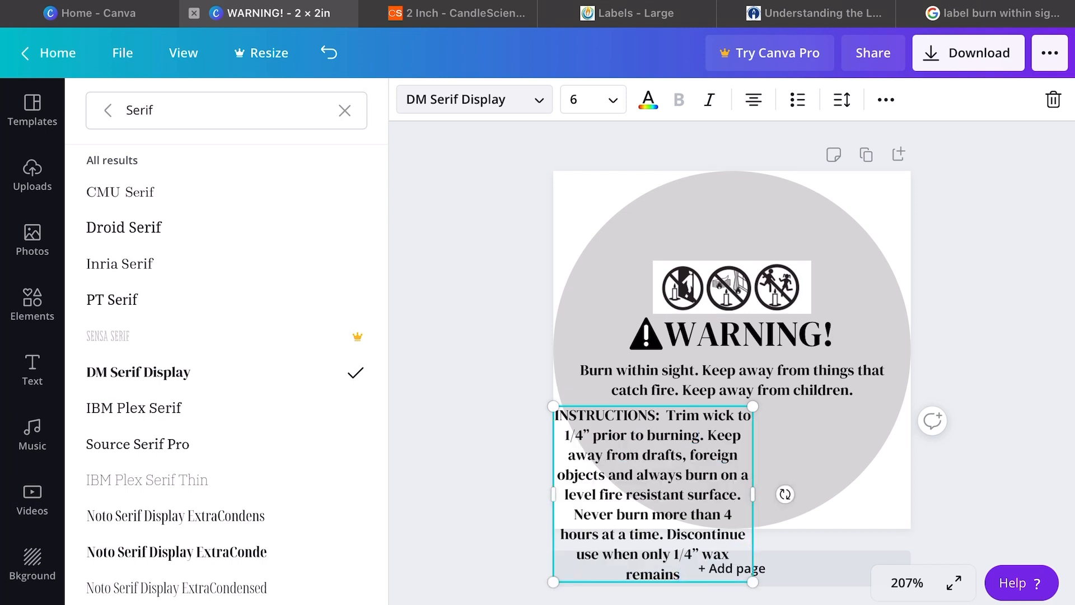
text(.)
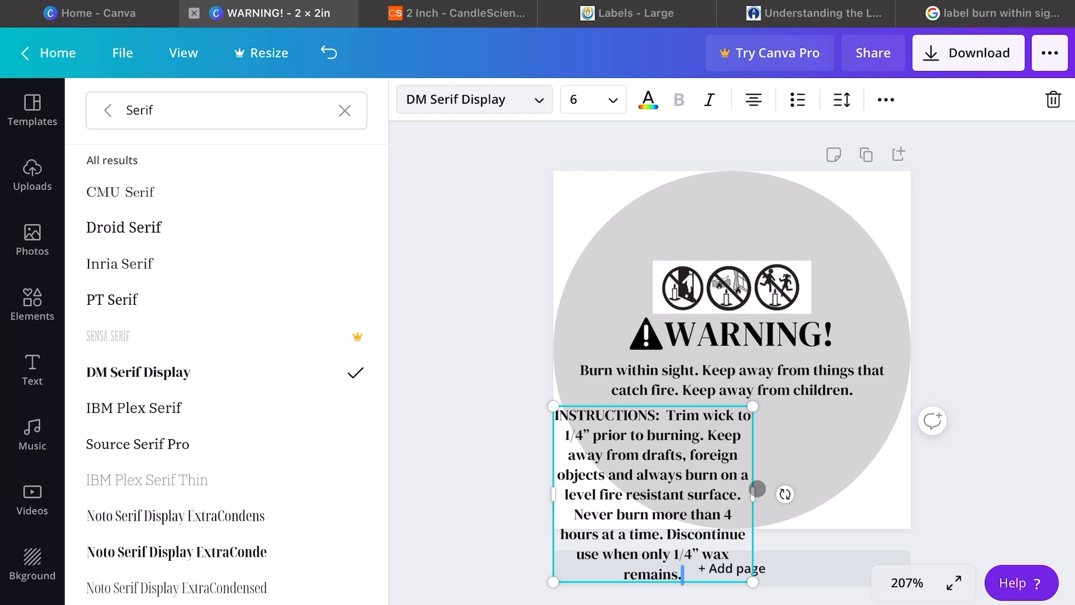
Widen the instructions text box so it wraps onto five lines and center it beneath the safety text.
drag(755, 494, 886, 489)
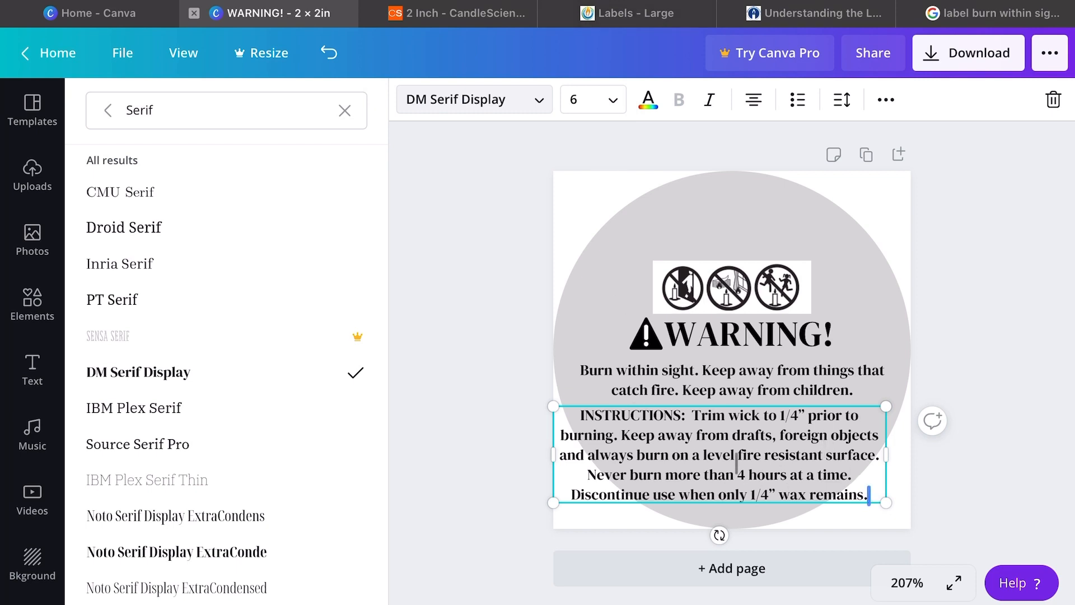
drag(728, 401, 740, 399)
Move the pictogram row up toward the top of the circle, keeping it horizontally centered.
click(752, 215)
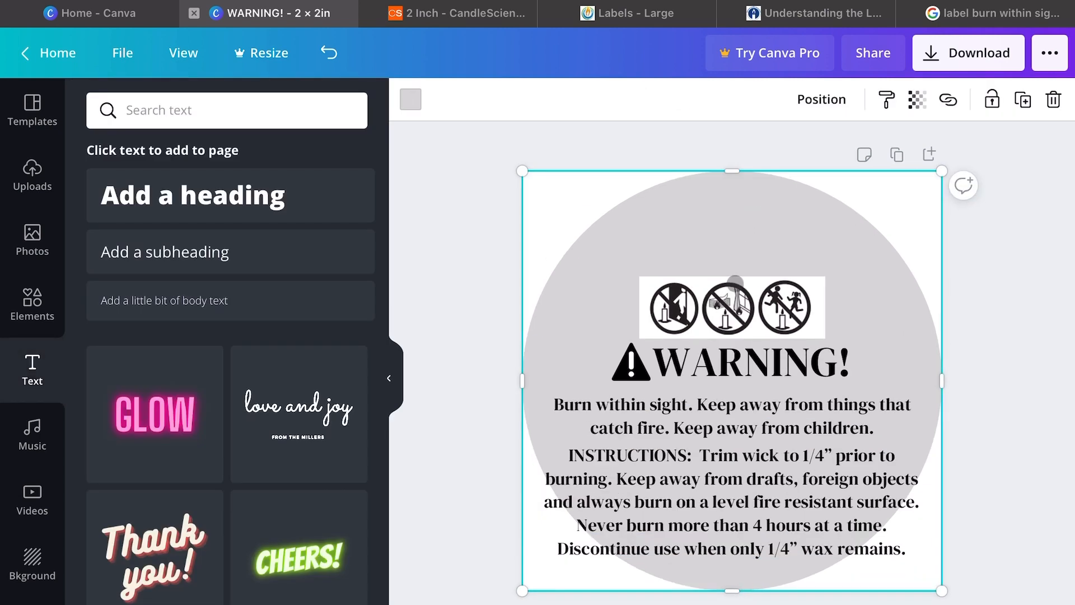
click(731, 296)
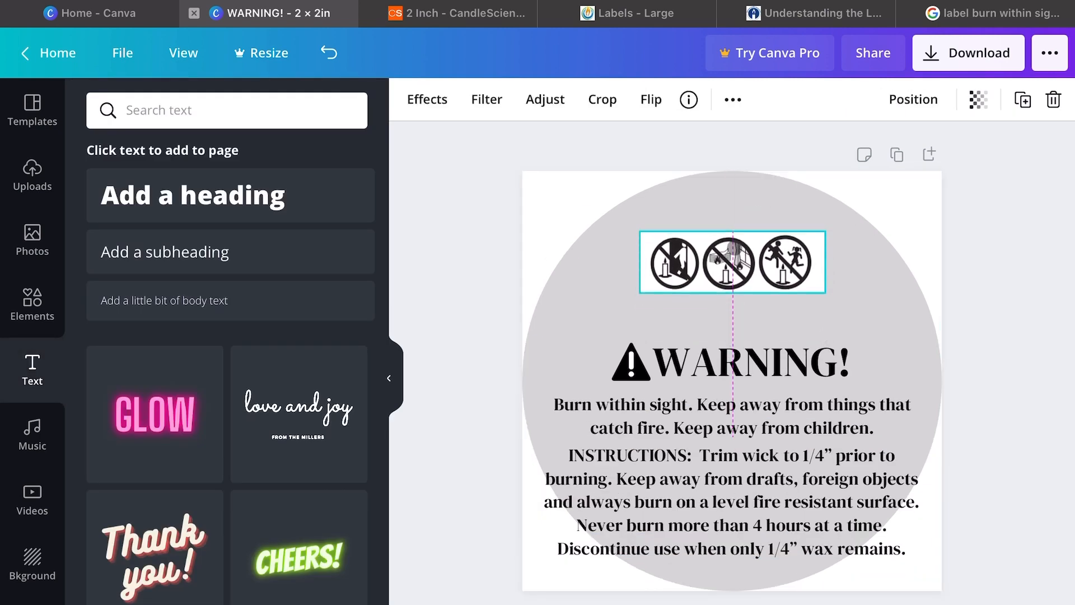
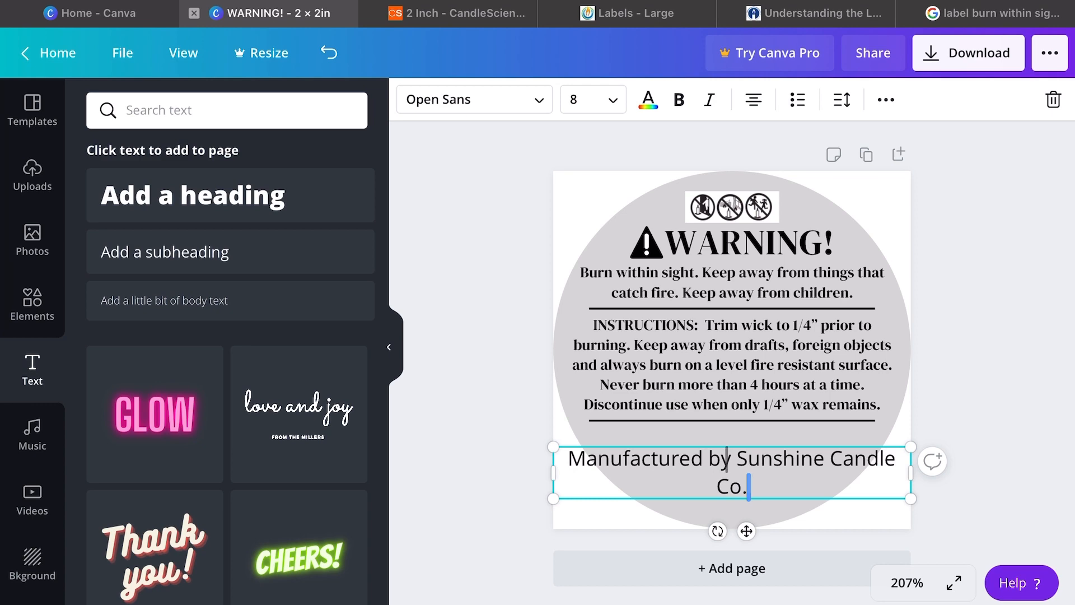
Set the "Manufactured by Sunshine Candle Co." text to size 6 and center it directly beneath the lower divider line.
triple_click(738, 459)
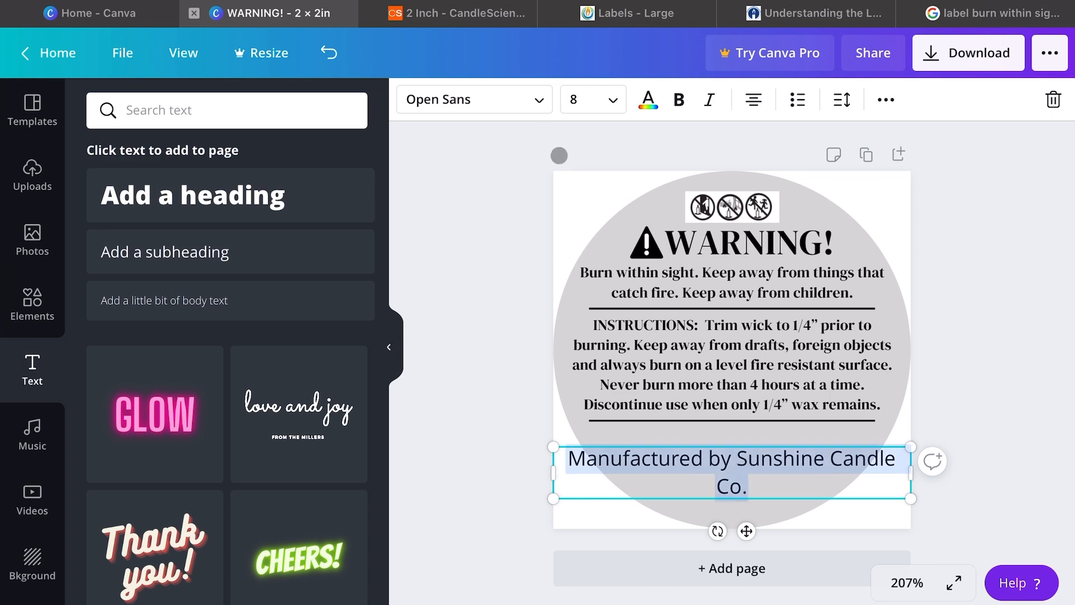
click(582, 99)
click(579, 149)
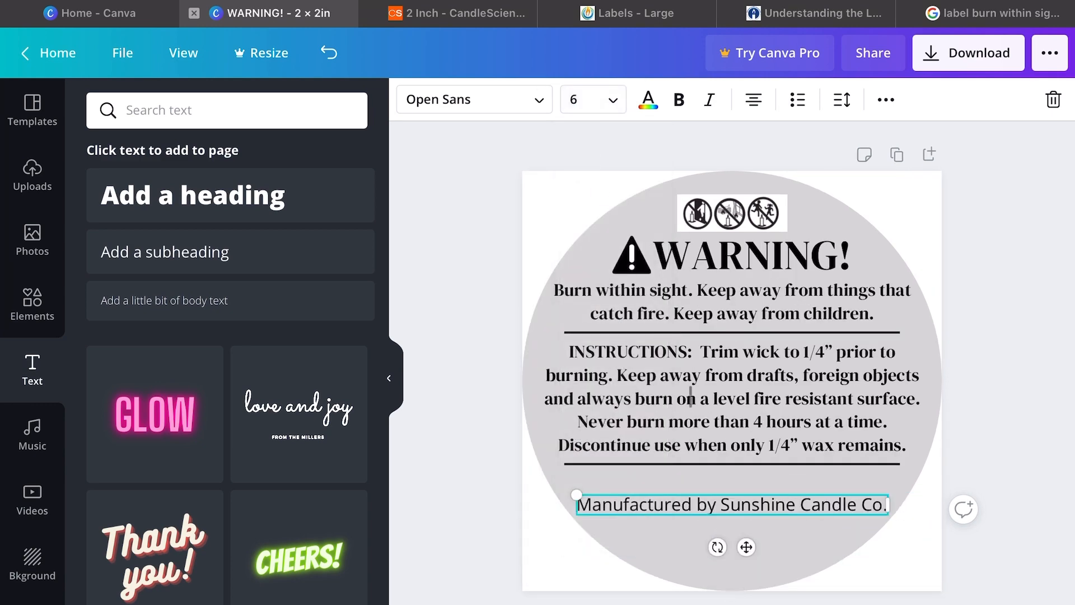
drag(746, 547, 744, 532)
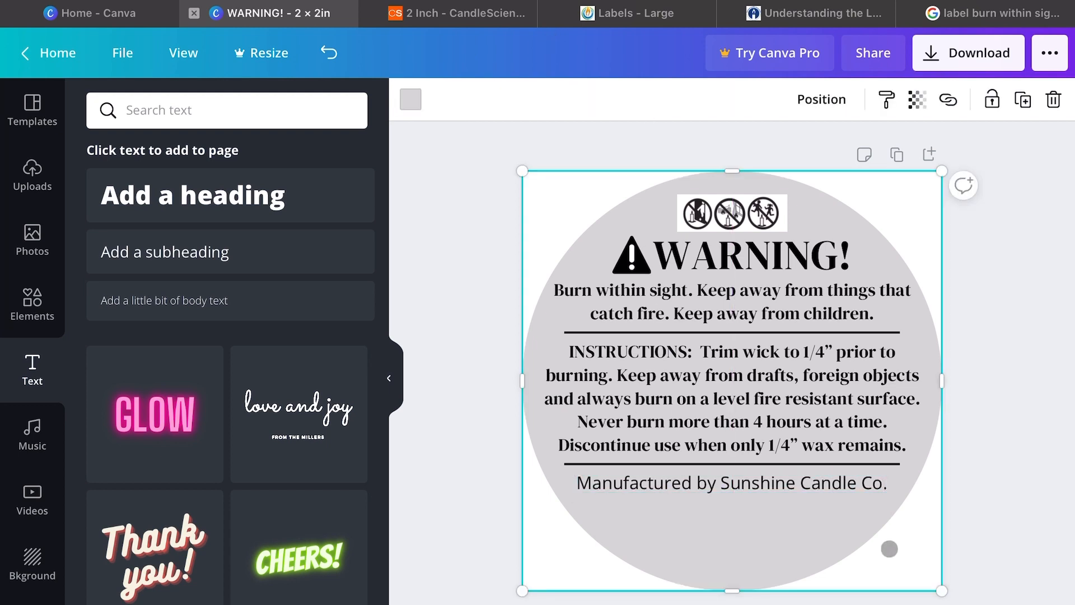
click(895, 547)
click(748, 491)
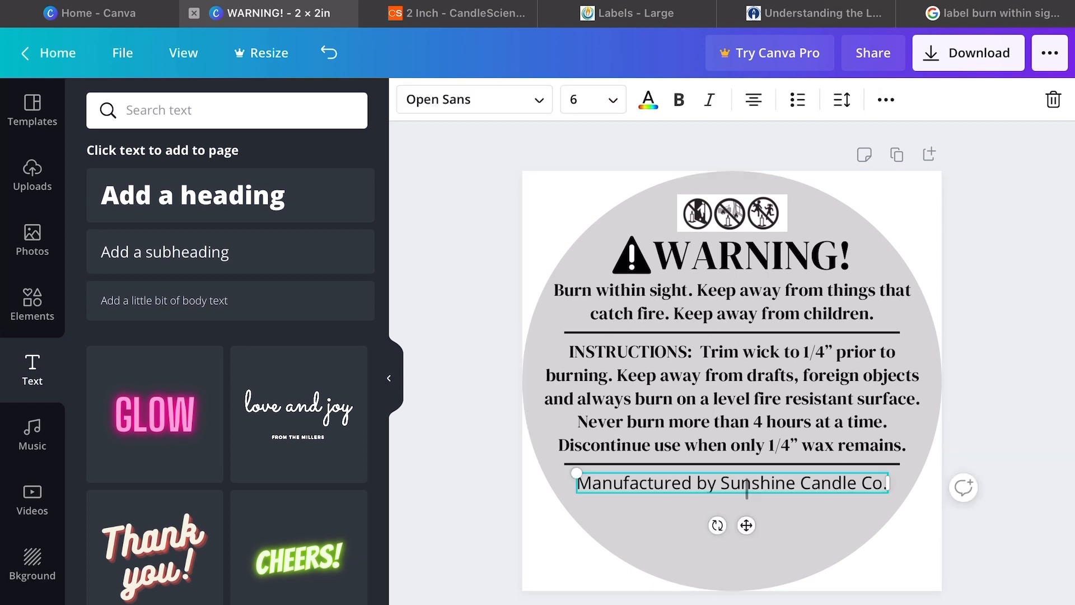
click(708, 486)
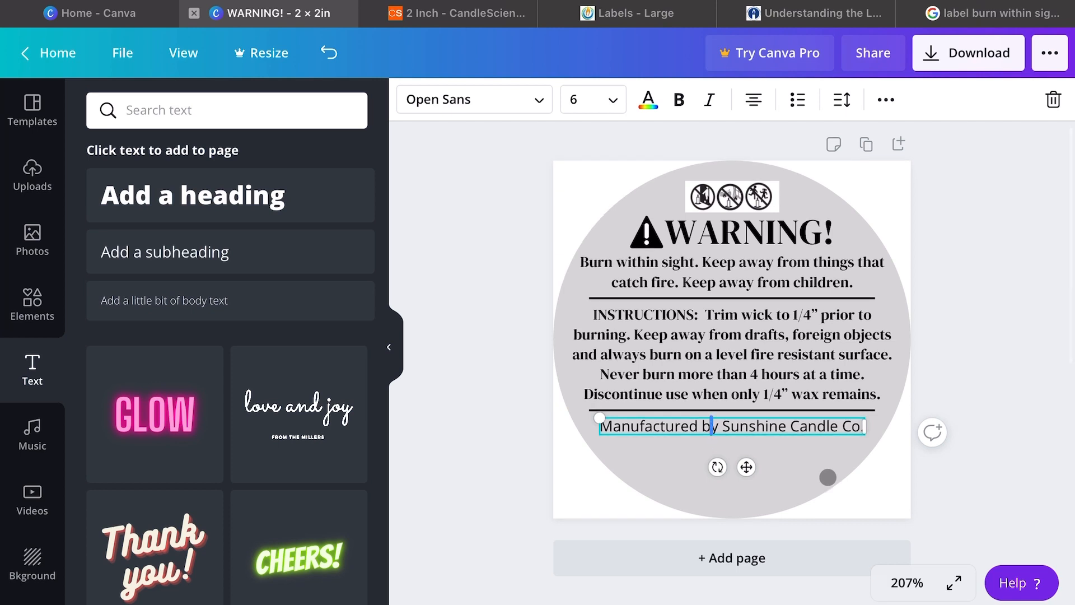
click(857, 481)
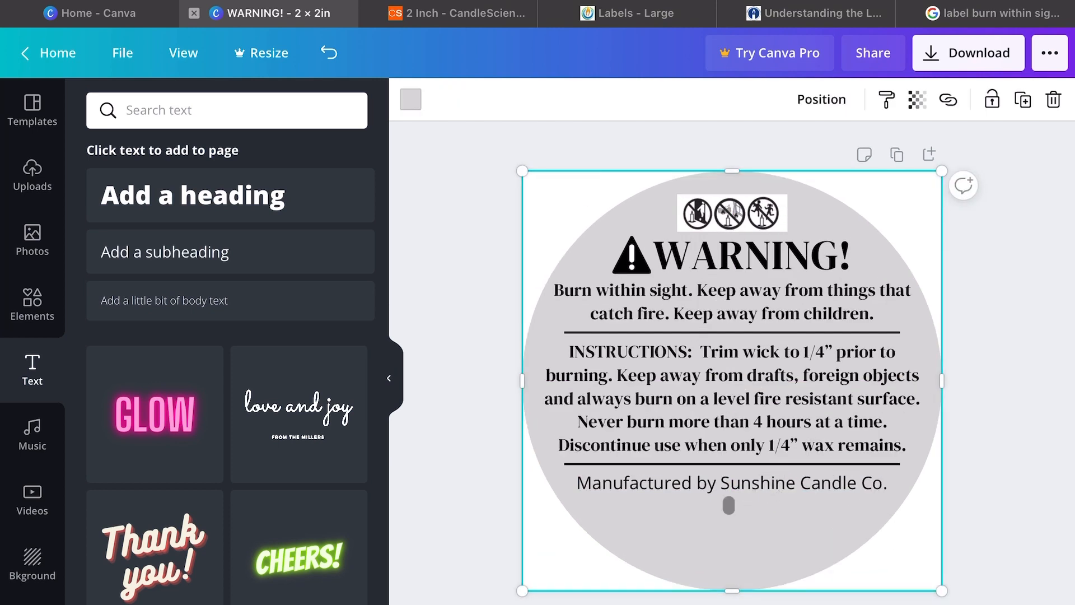
Add the company's city, state and ZIP code as a size 6 line and center it beneath the manufacturer line.
click(764, 481)
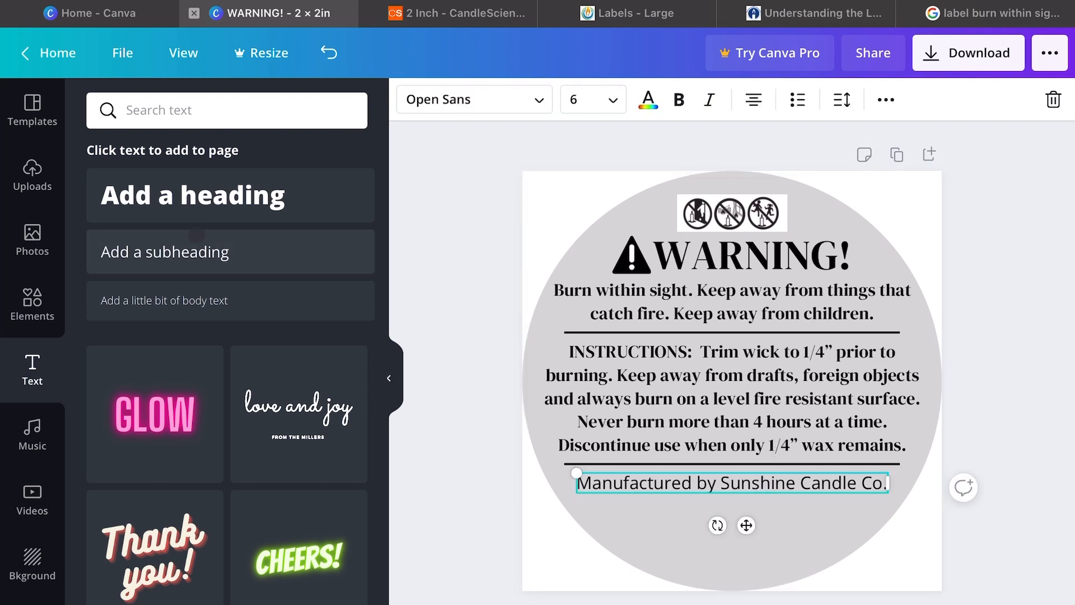
click(188, 249)
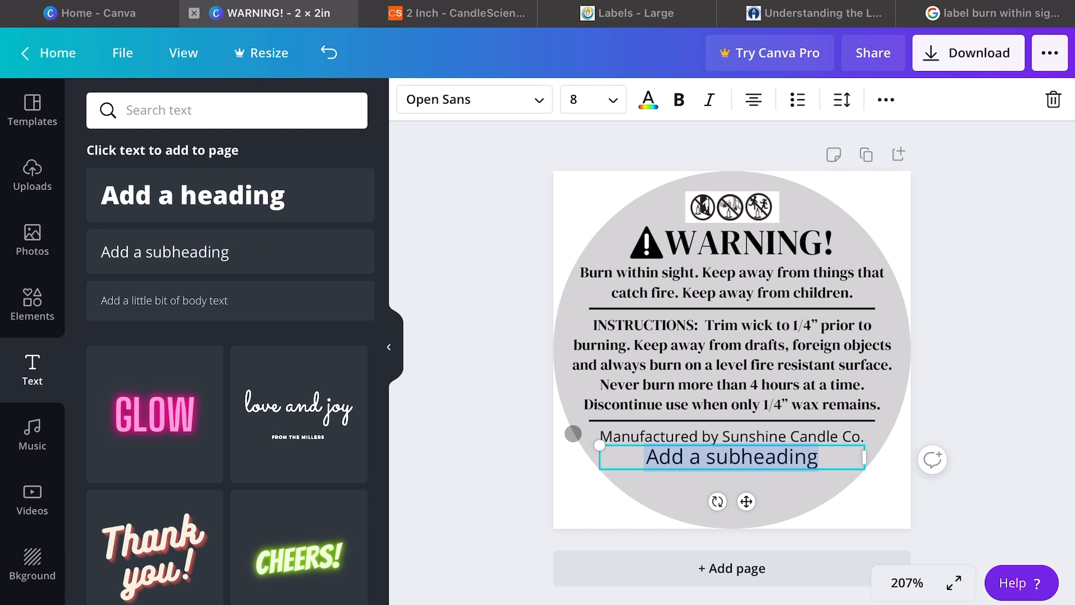
text(Dallas,)
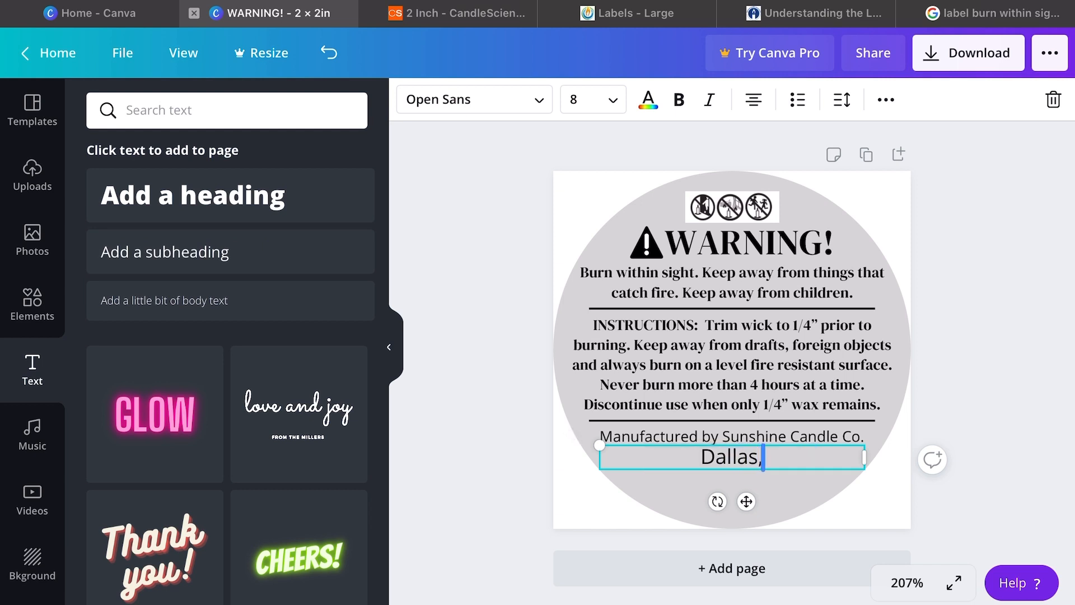
text( Texas 75032)
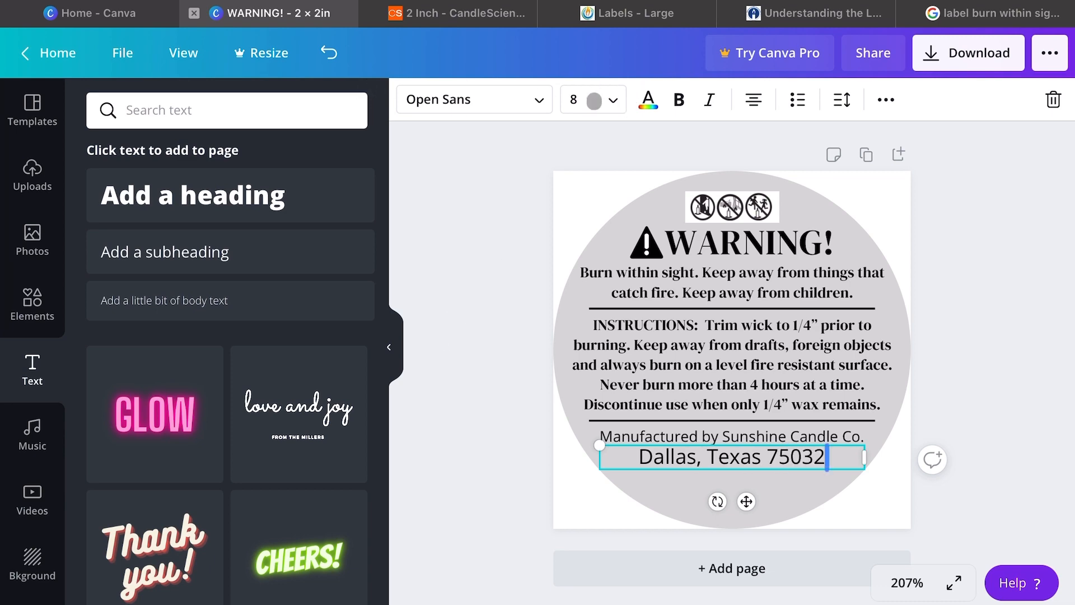
click(574, 100)
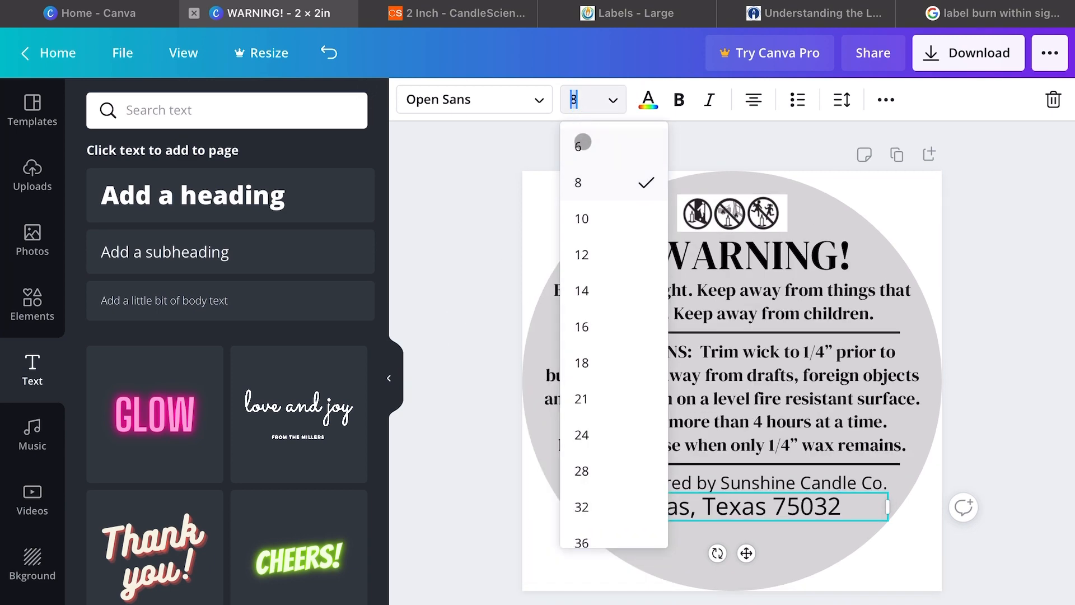
click(581, 145)
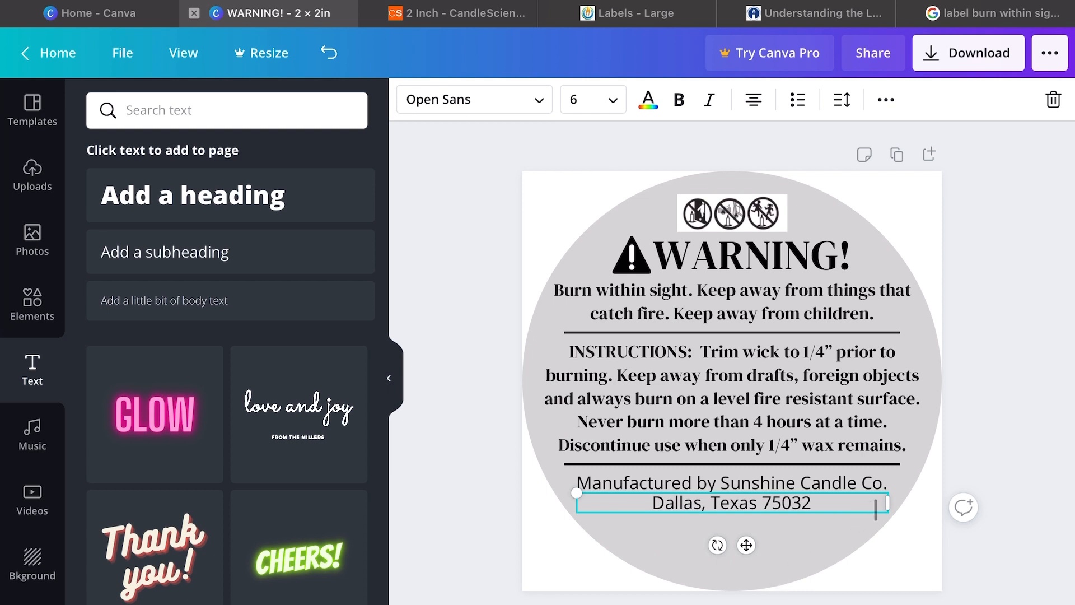
drag(888, 503, 744, 510)
drag(676, 548, 747, 555)
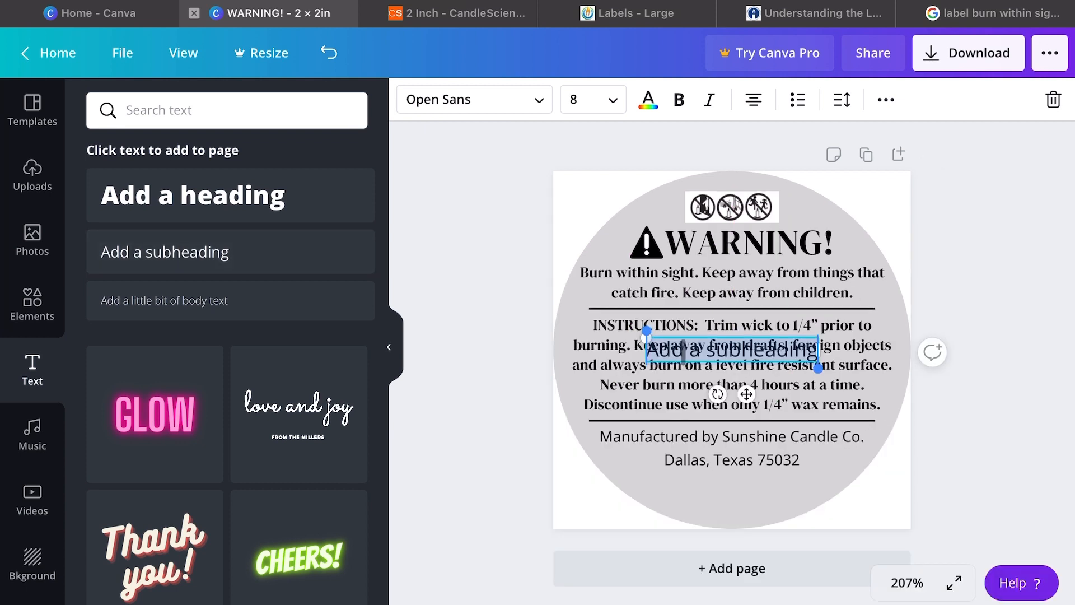
Add the text "IG: sunshinecandleco" at size 6 and place it centered beneath the city and ZIP code line.
drag(746, 393, 746, 524)
double_click(731, 480)
triple_click(732, 480)
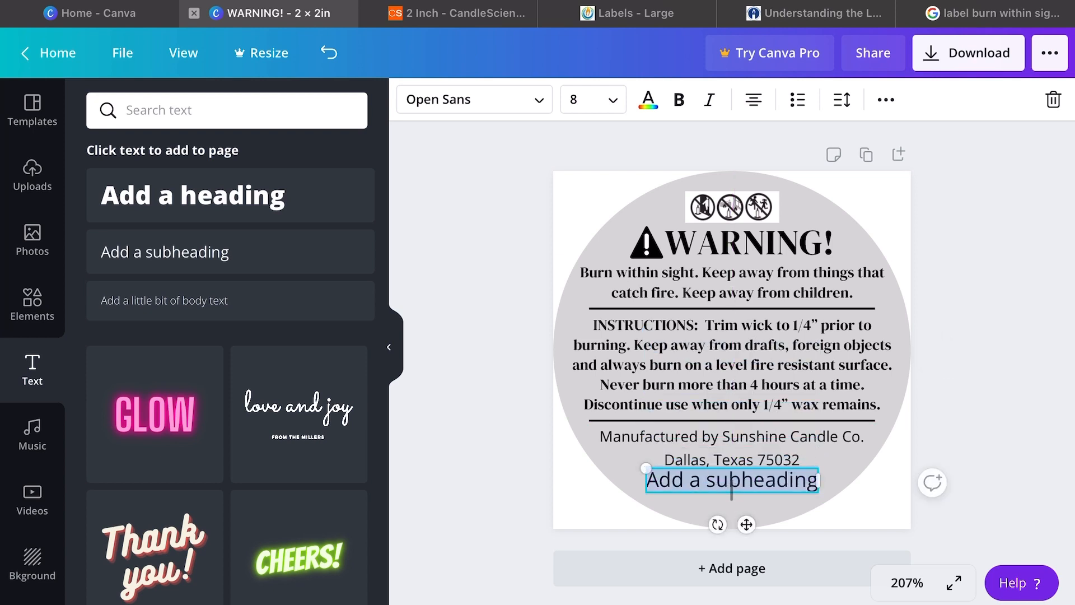
text(IG:)
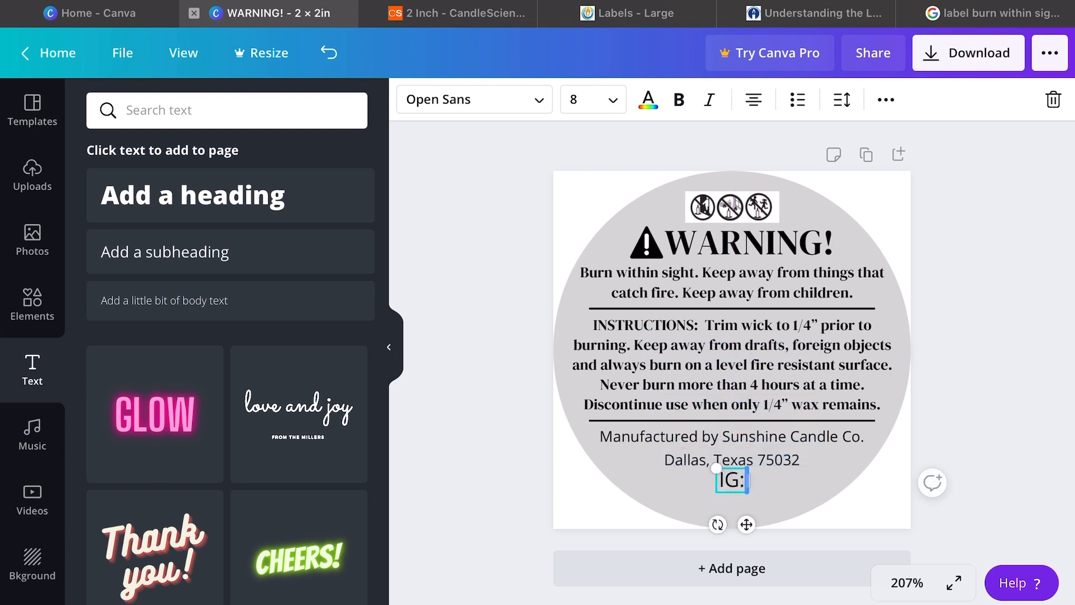
text( sur)
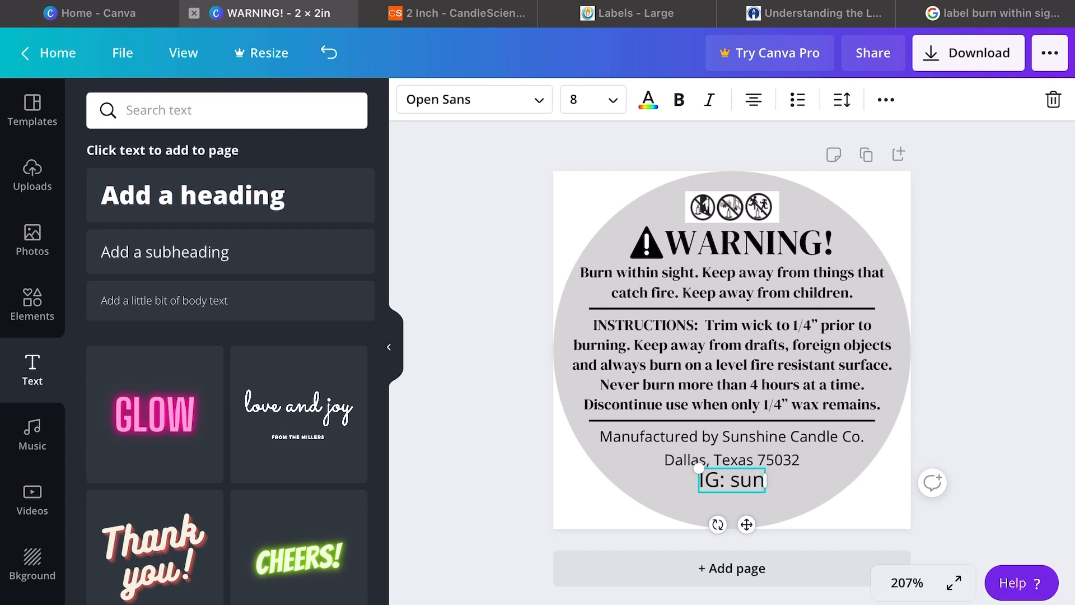
text(shinecandleco)
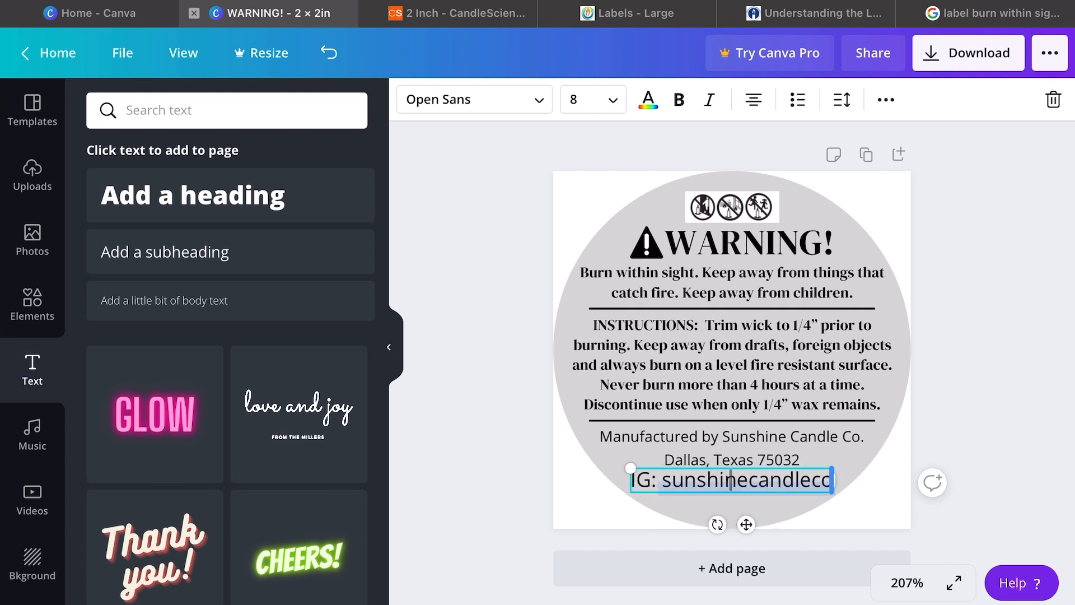
click(611, 101)
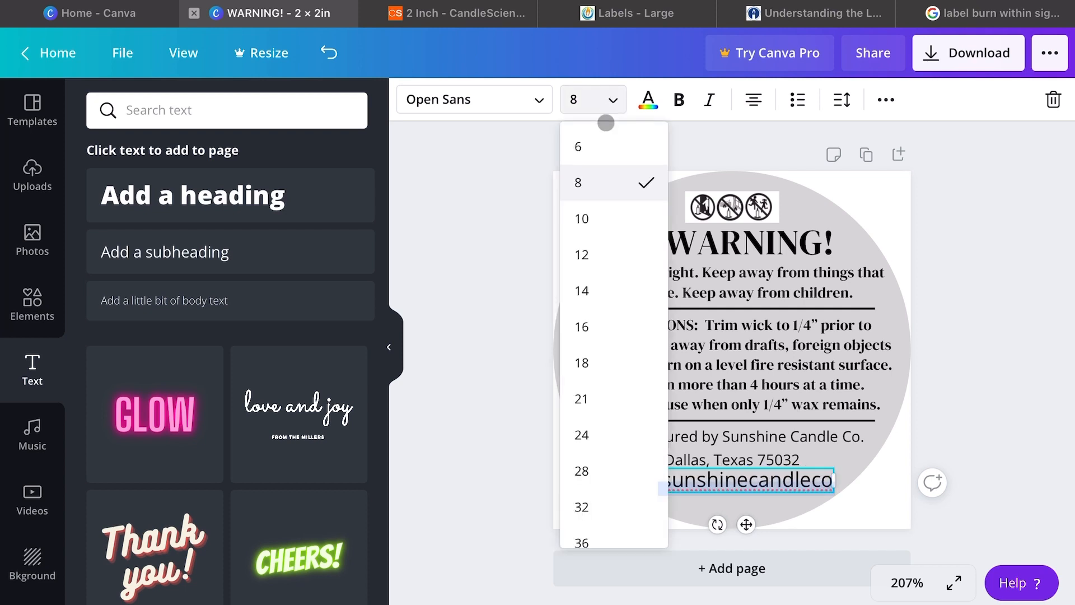
click(600, 148)
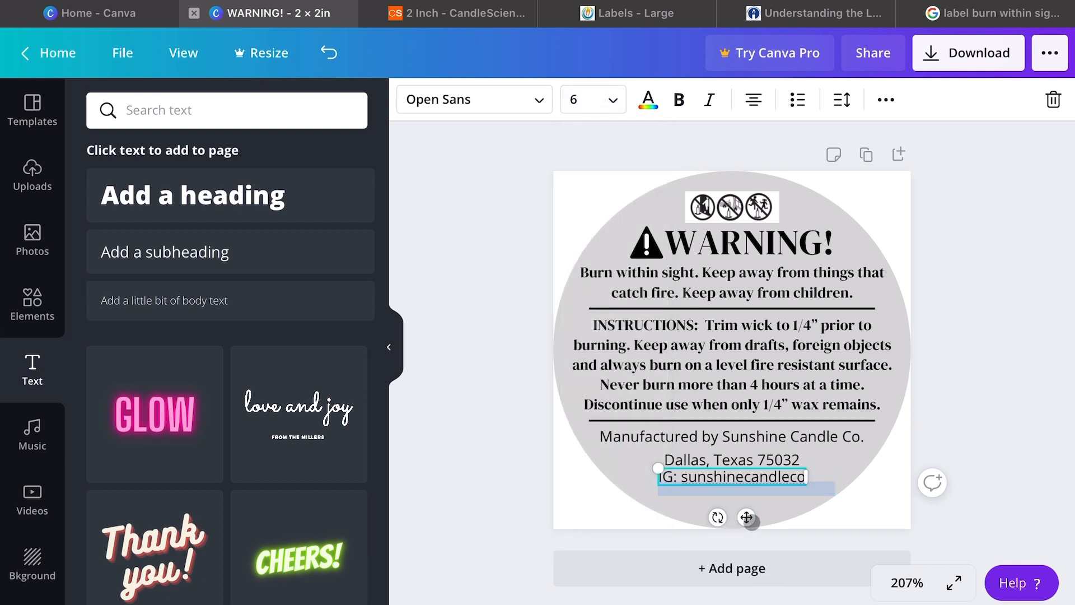
drag(752, 522, 751, 528)
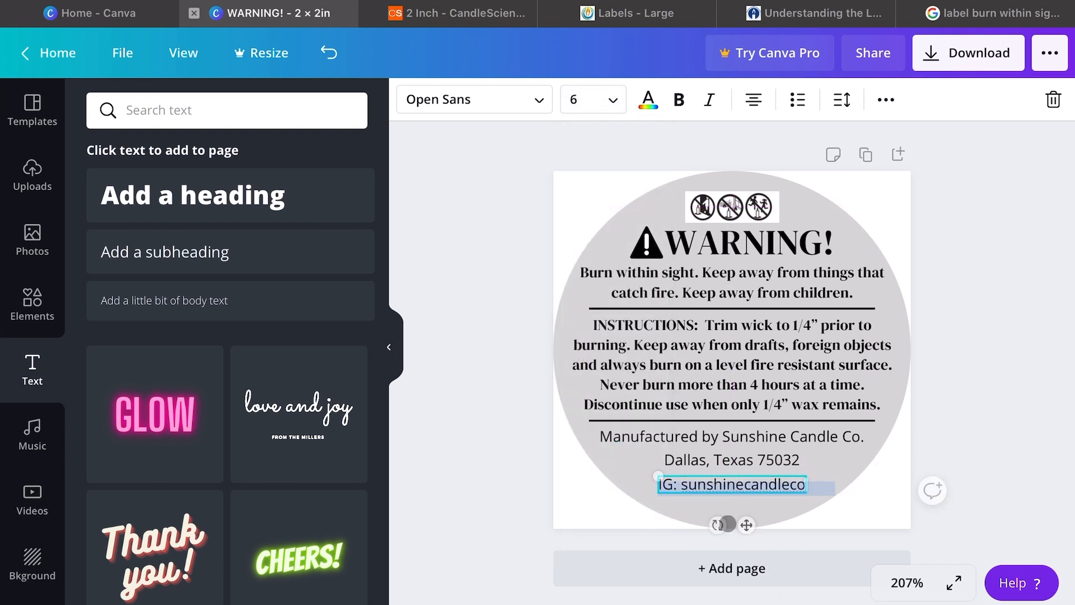
click(612, 503)
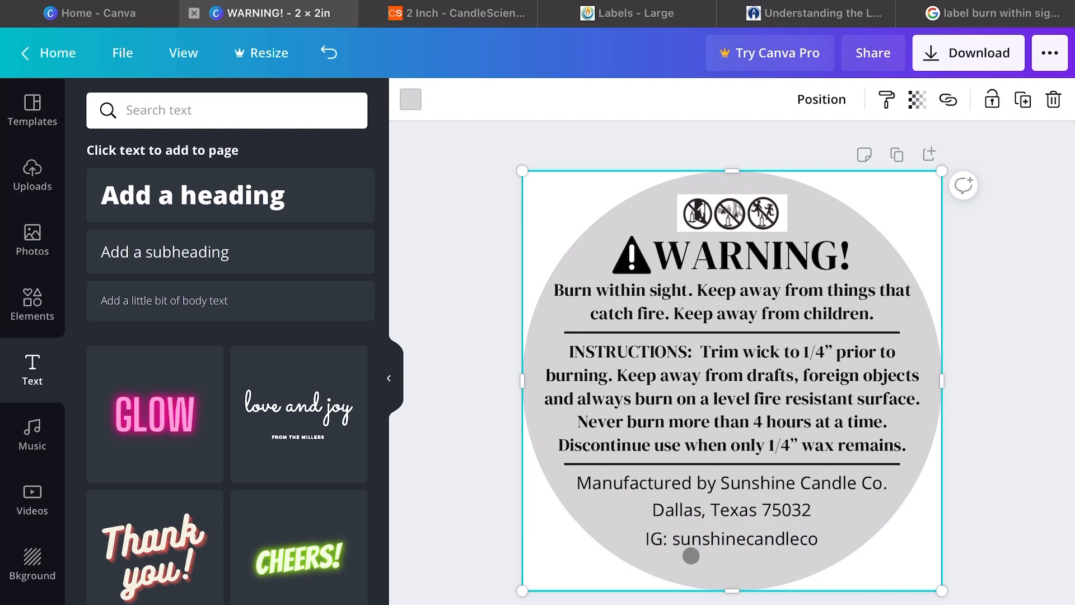
Nudge the city and ZIP code line slightly down to even out the spacing between the lower text lines.
click(733, 509)
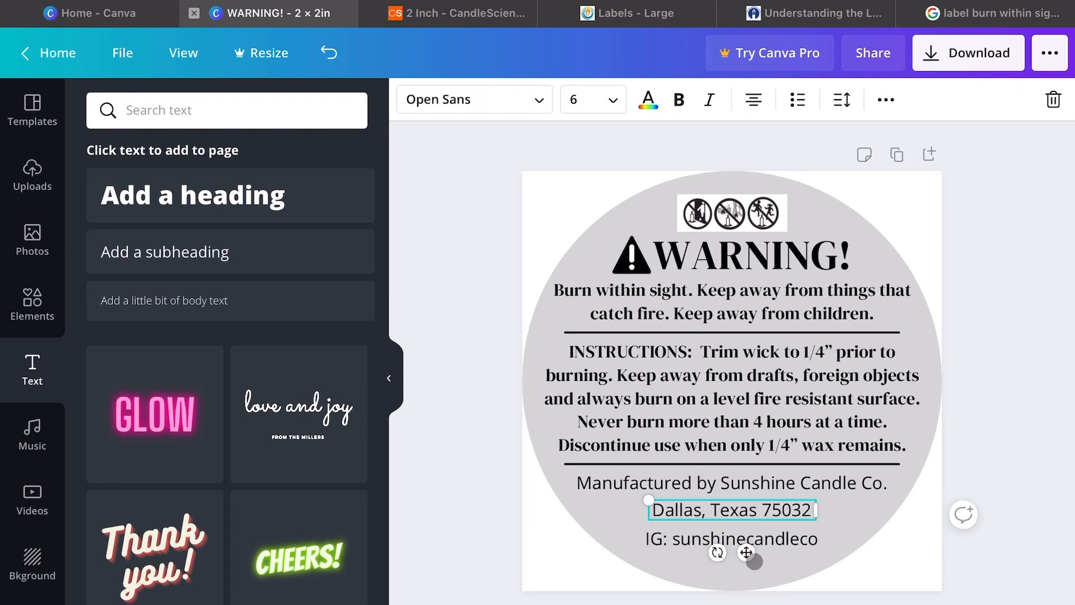
drag(745, 552, 744, 556)
click(893, 538)
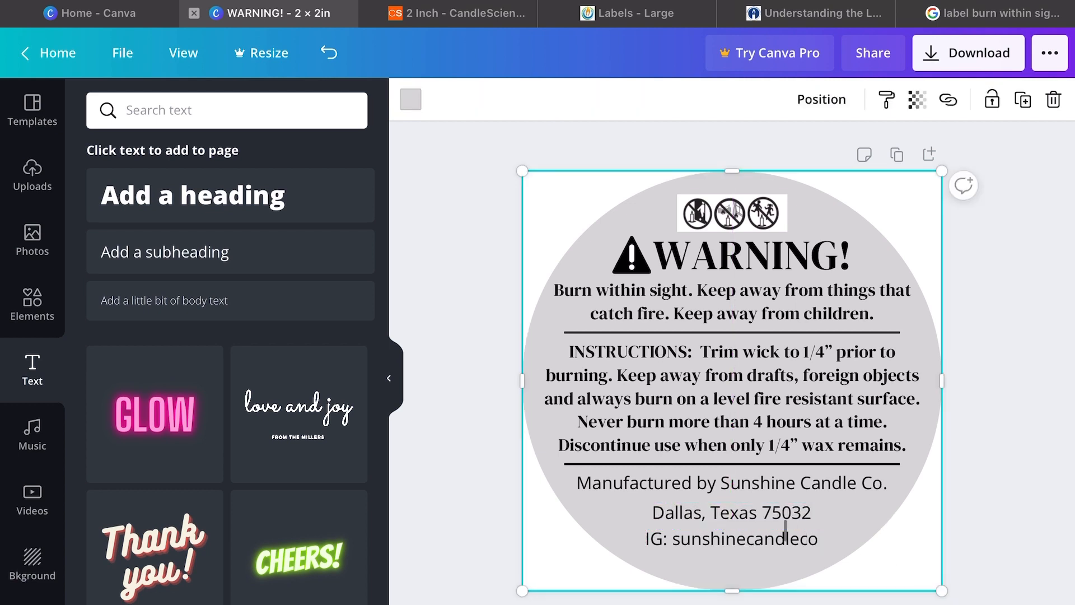
Make the "Manufactured by Sunshine Candle Co." line bold.
click(743, 480)
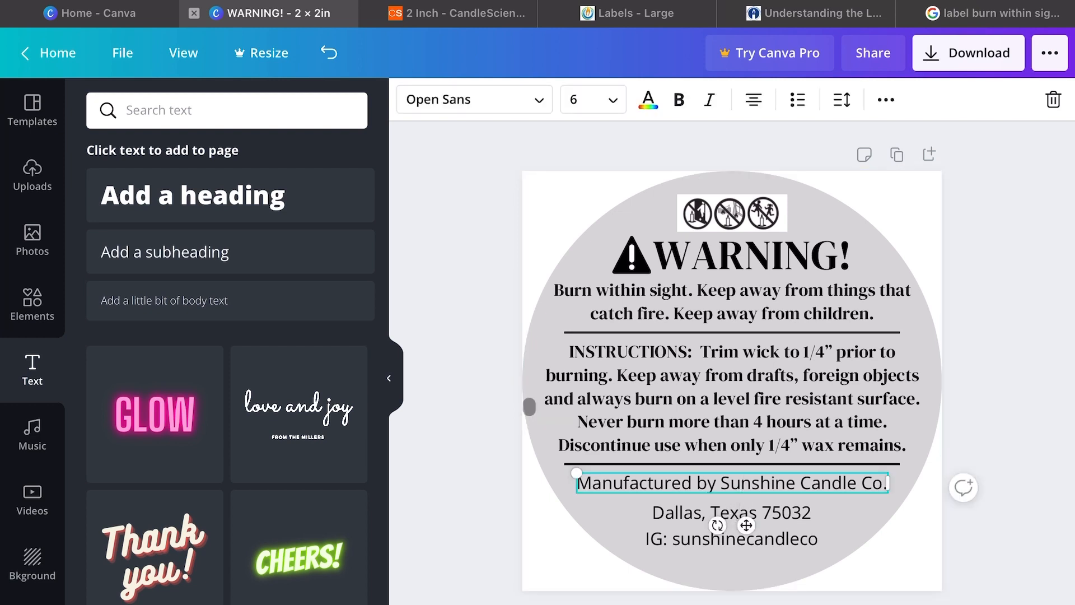
click(678, 99)
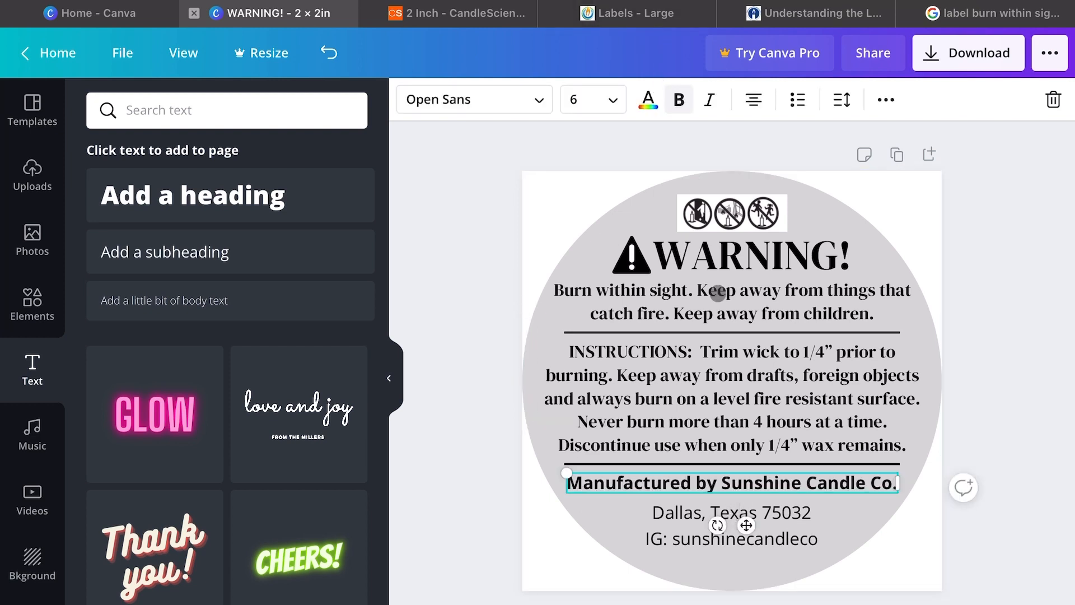
click(929, 566)
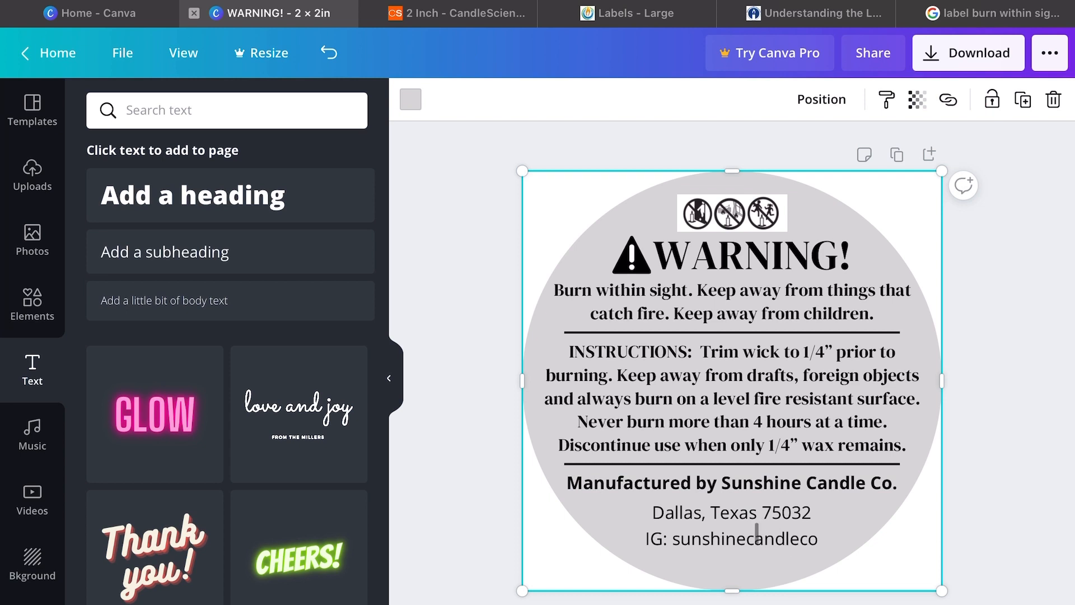
Move the city and ZIP code line below the IG and FB lines, restore it to a single line and center it.
click(747, 510)
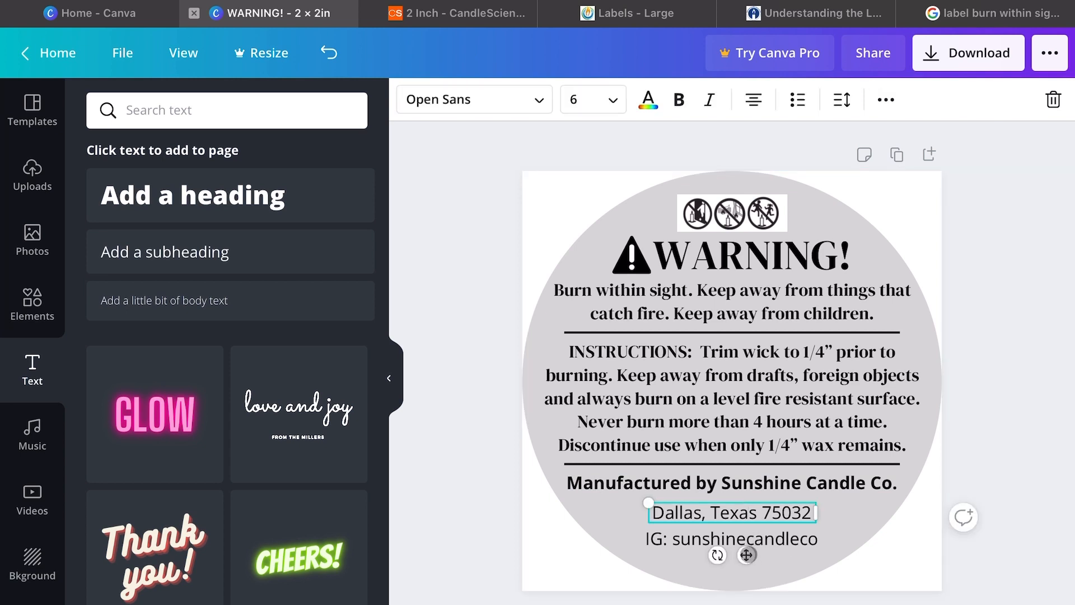
mouse_move(749, 553)
mouse_down()
mouse_move(748, 597)
mouse_move(752, 557)
mouse_up()
click(750, 538)
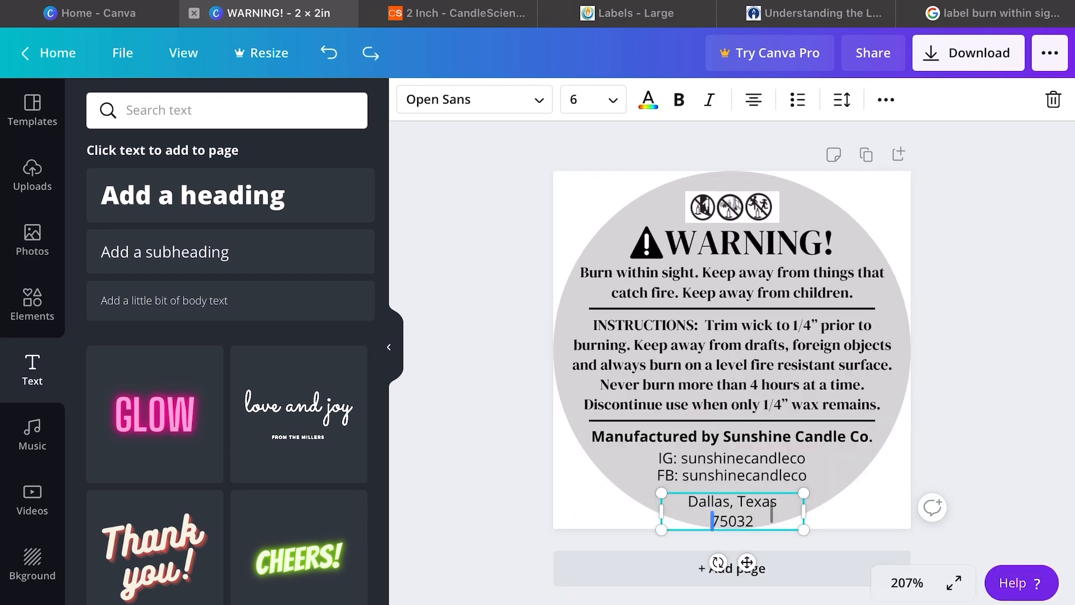
key(BackSpace)
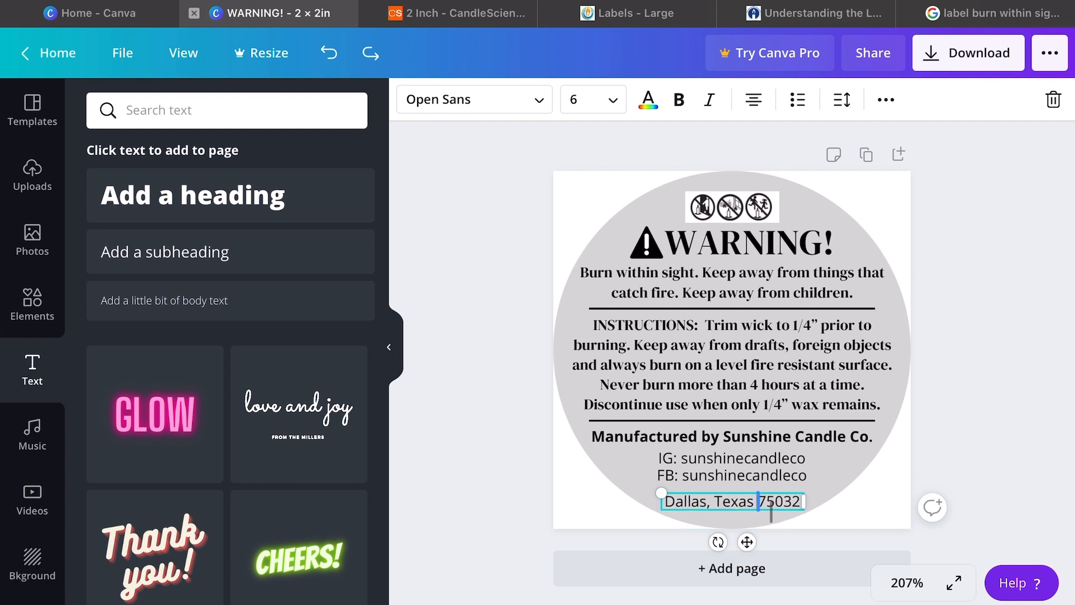
drag(747, 542, 743, 539)
click(963, 411)
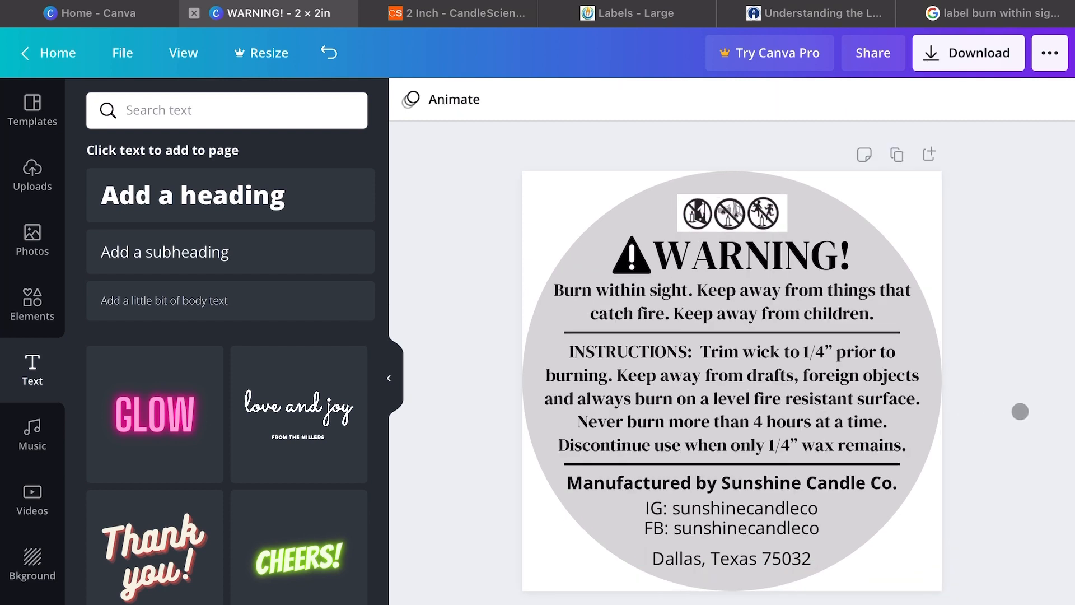
Enlarge the pictogram row above the WARNING! heading and center it horizontally on the label.
click(709, 214)
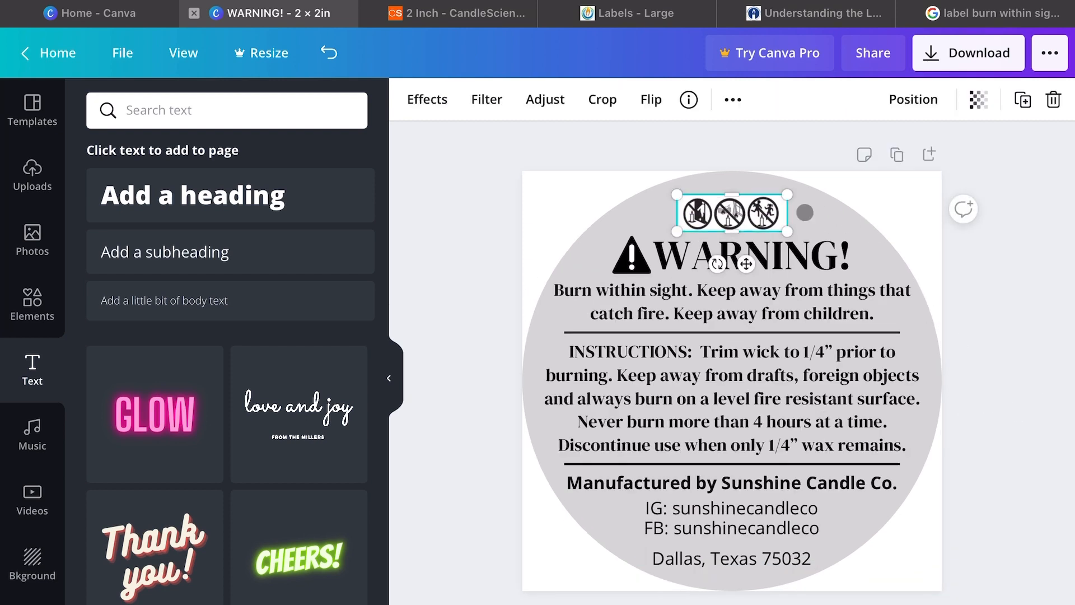
drag(790, 195, 815, 185)
drag(763, 262, 753, 261)
click(981, 309)
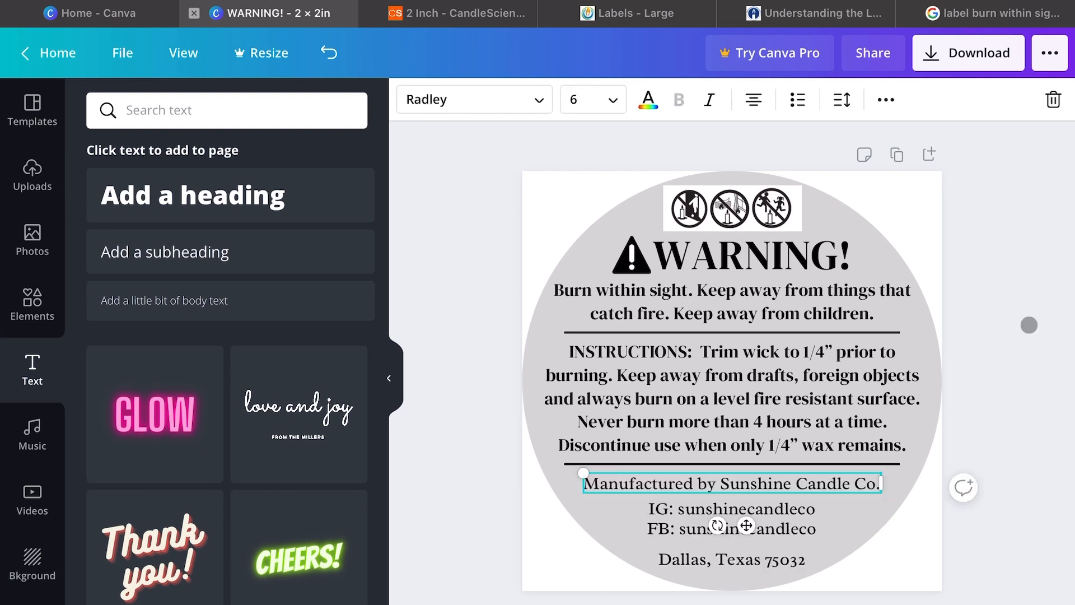
Delete the gray guide circle behind the label content.
click(1010, 347)
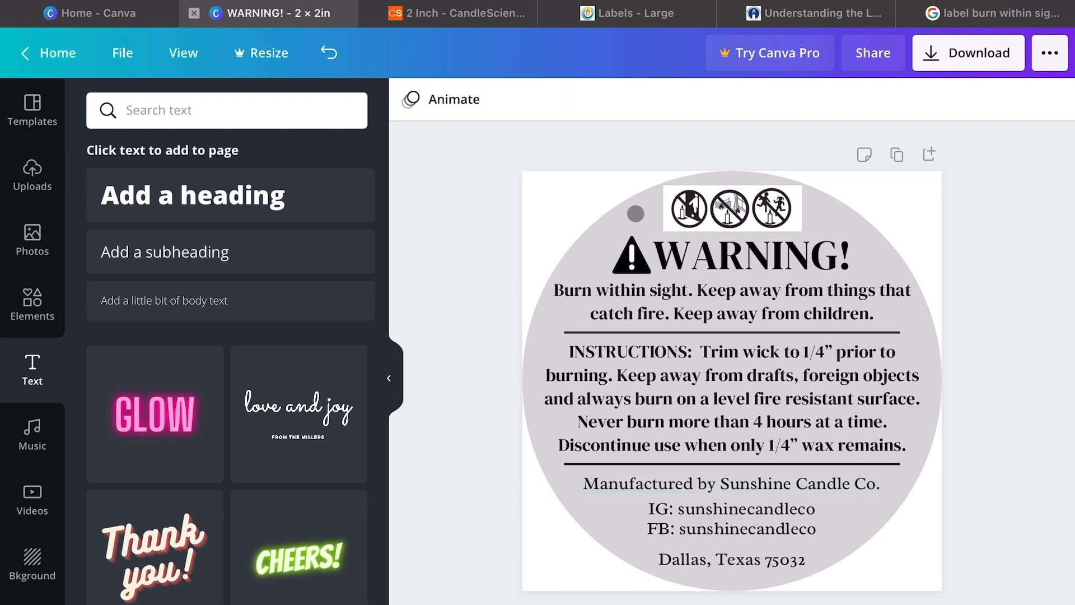
click(634, 211)
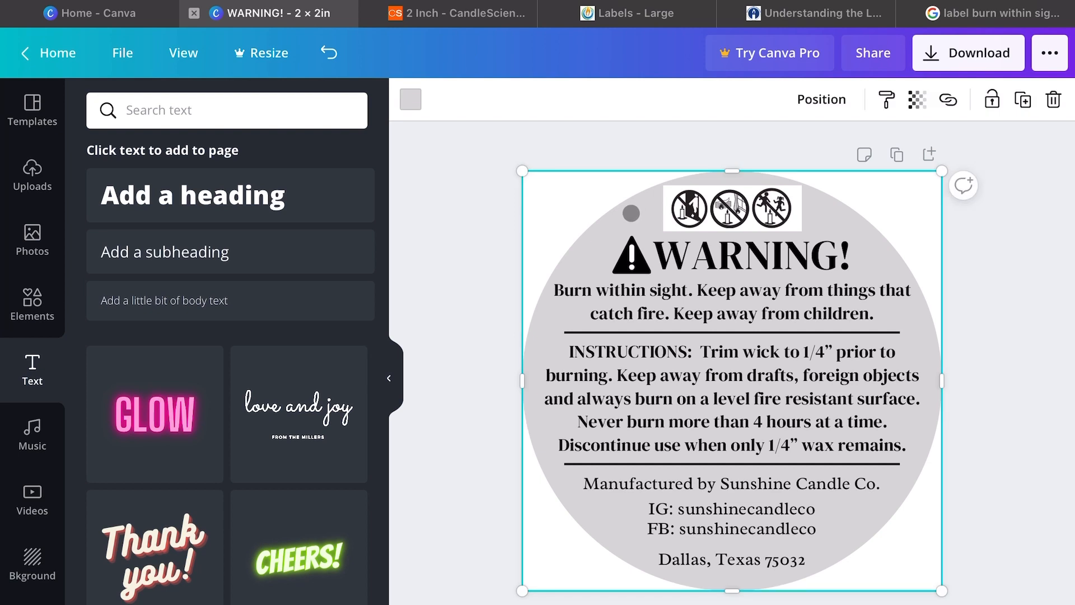
key(Delete)
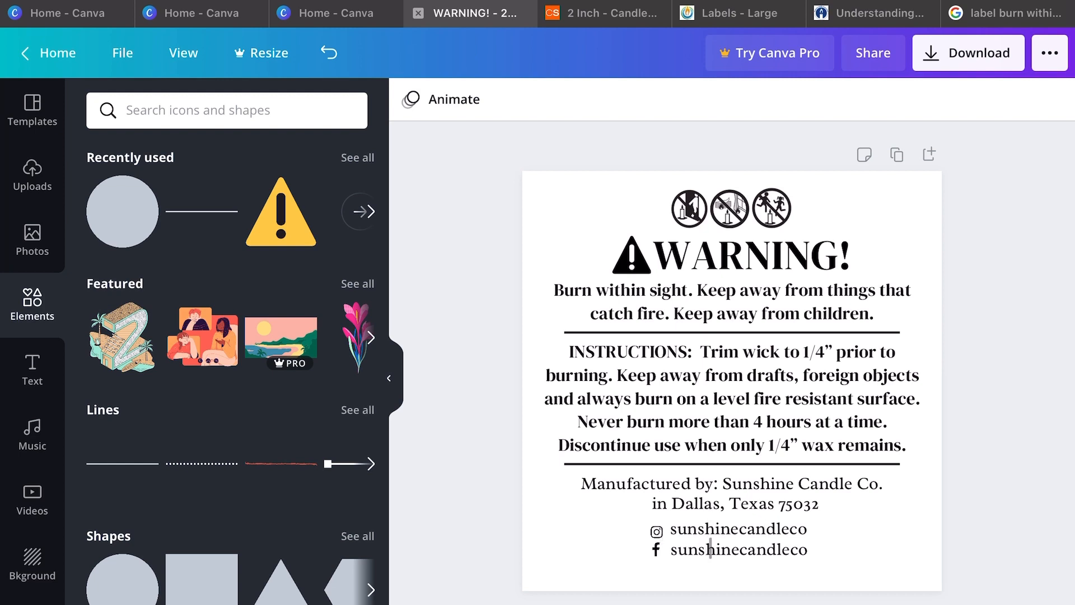
click(777, 490)
click(723, 503)
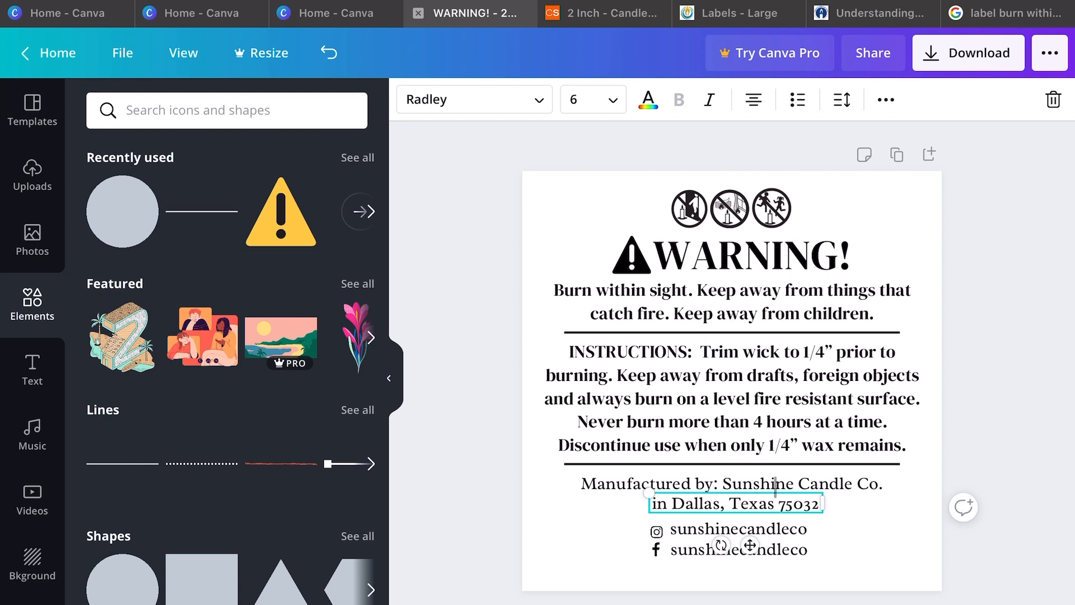
click(714, 485)
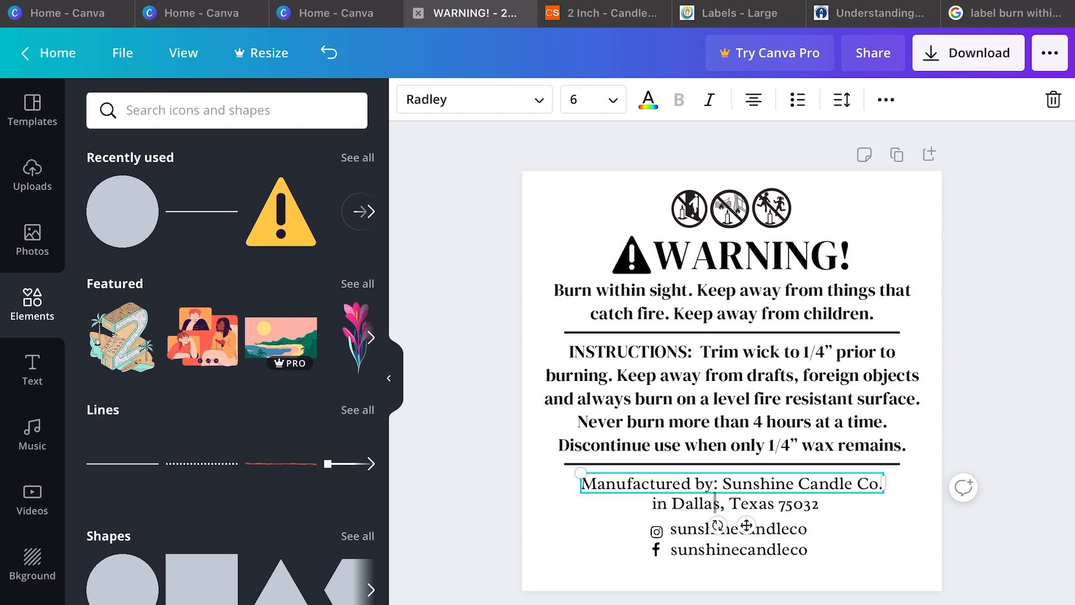
click(714, 503)
key(Escape)
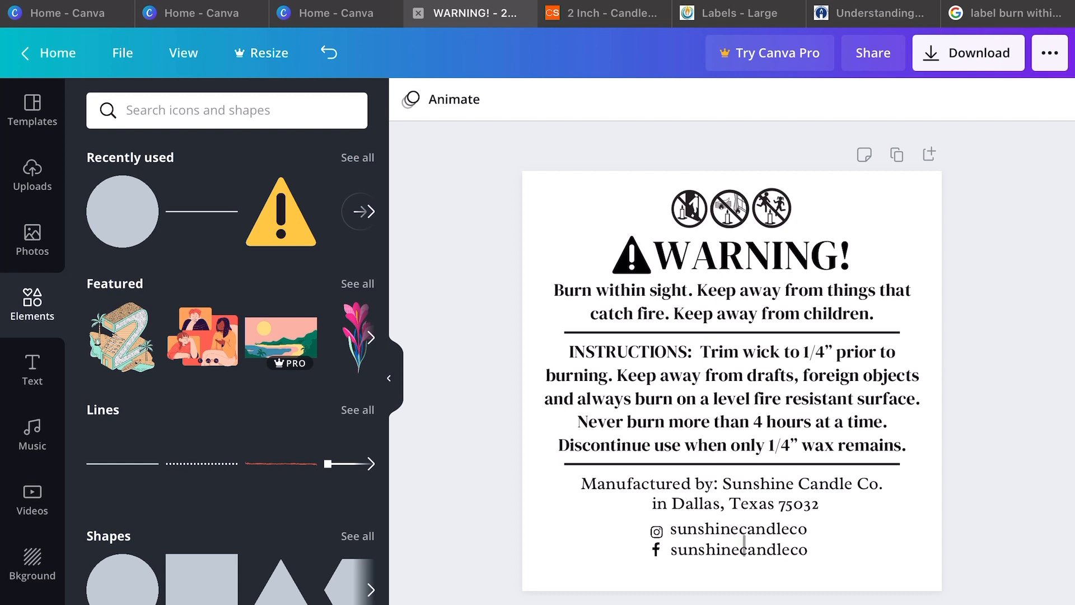
click(973, 267)
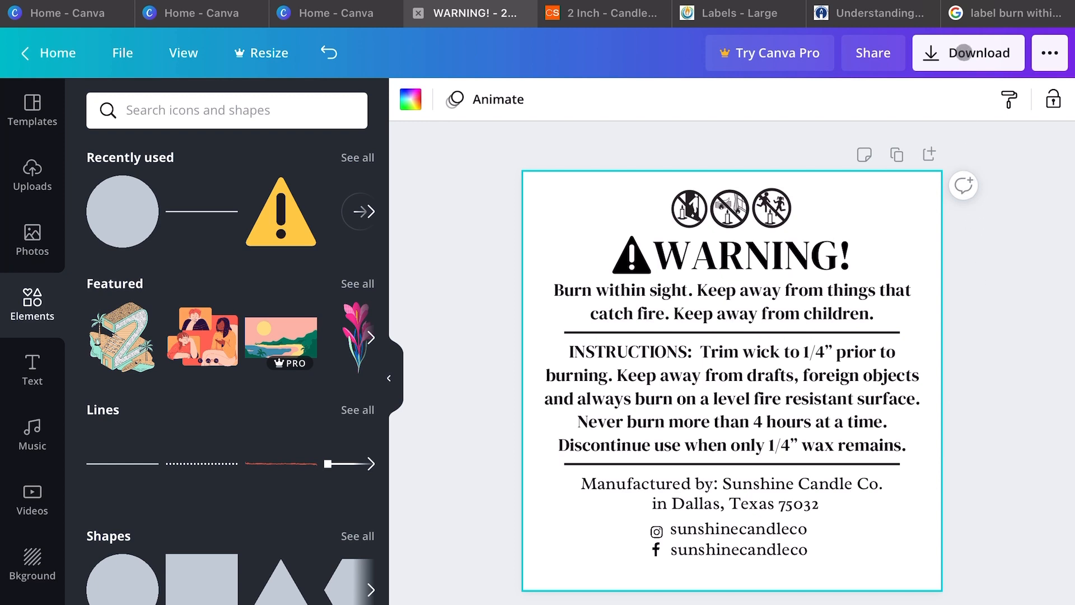
Open the label's download settings, review the available file types and keep PNG.
click(967, 55)
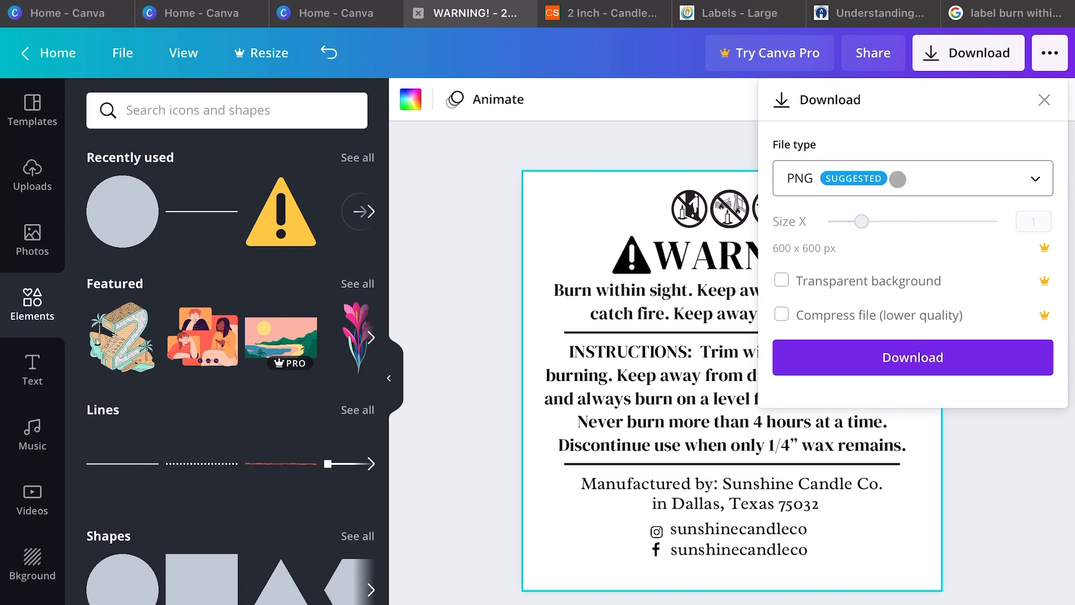
click(897, 179)
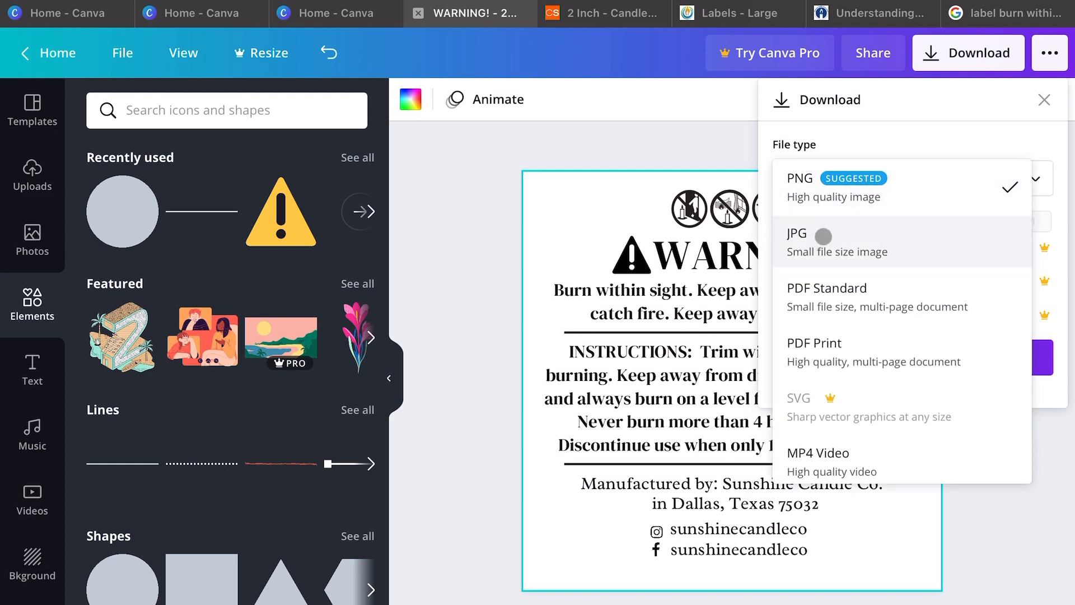
click(900, 132)
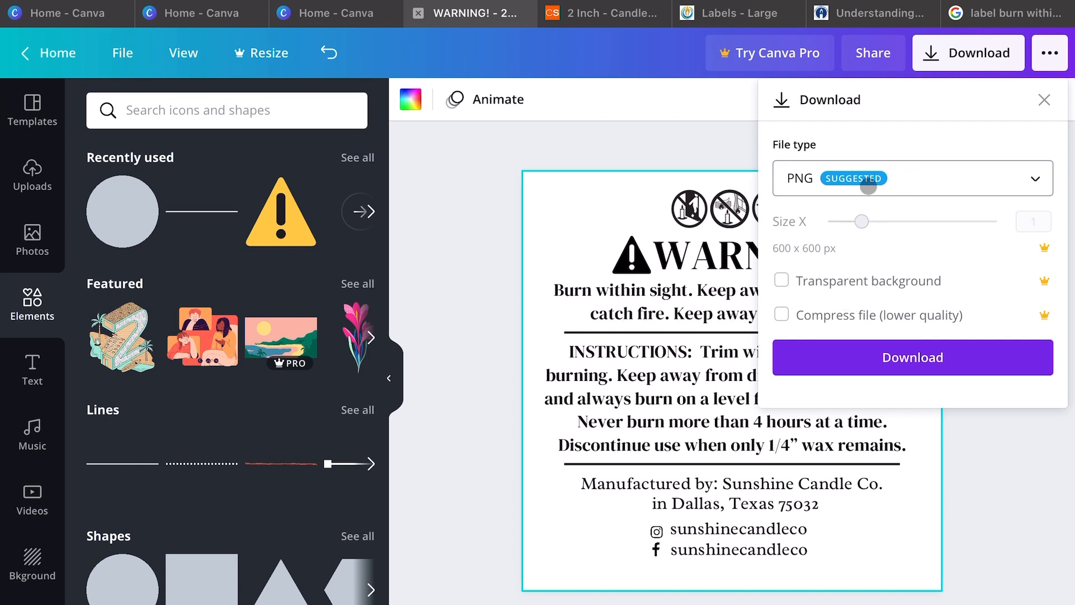
click(869, 185)
click(902, 135)
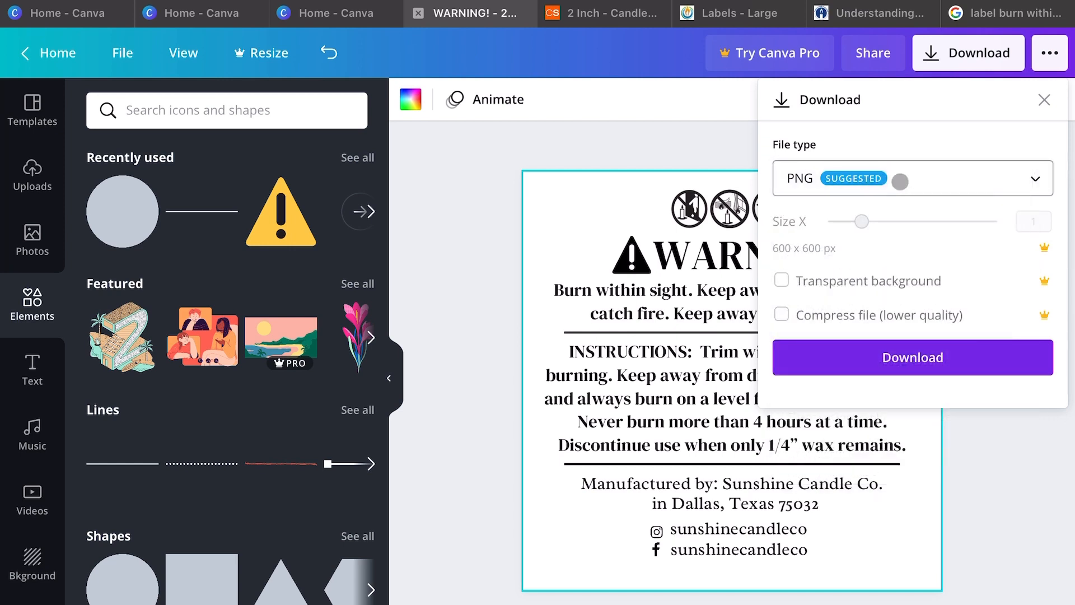